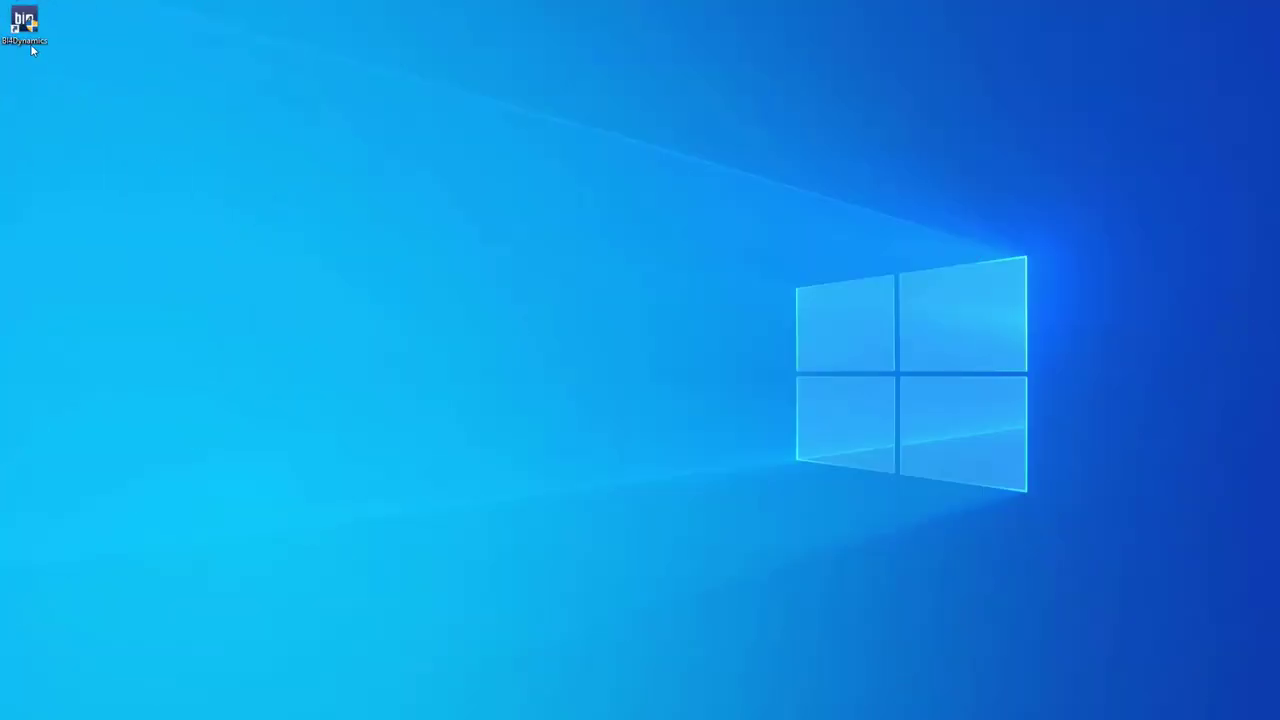
- Launch BI4Dynamics AX 10.0.0 from its desktop icon
{"action": "double_click", "coordinate": [25, 29]}
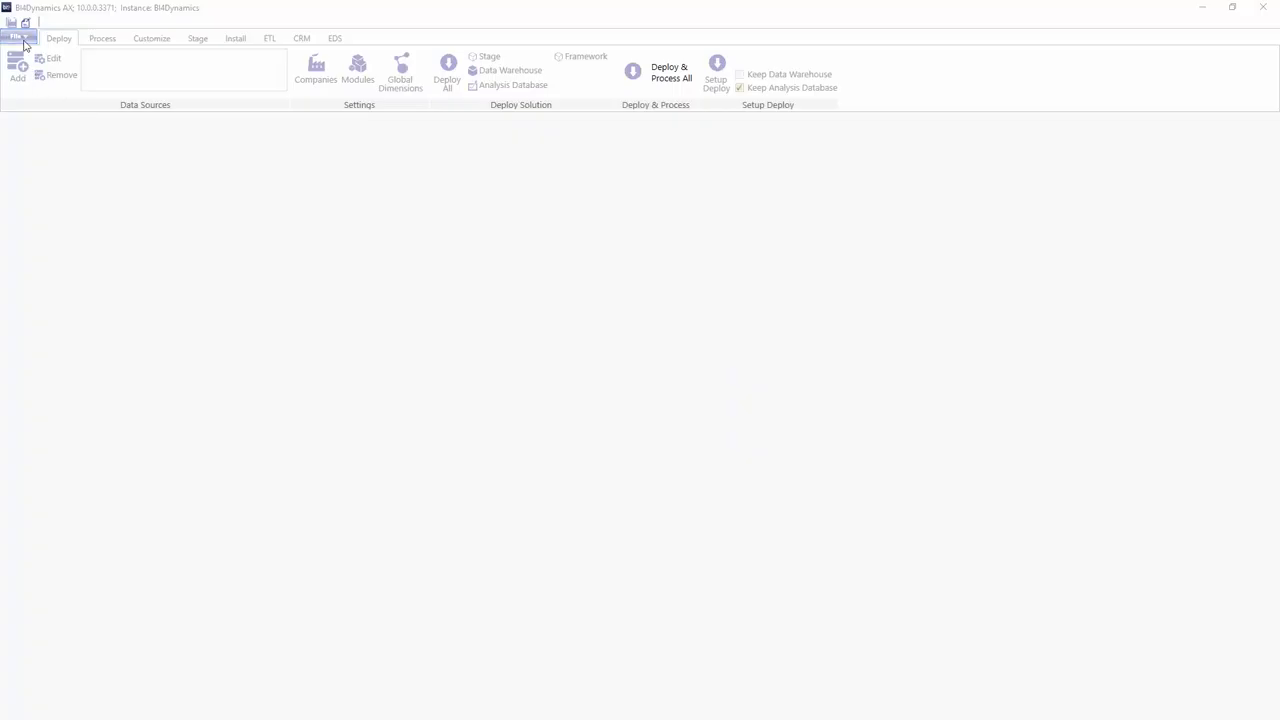
- Start a new instance and import the BI4Dynamics AX2012R3.license file to fill the license key
{"action": "left_click", "coordinate": [18, 36]}
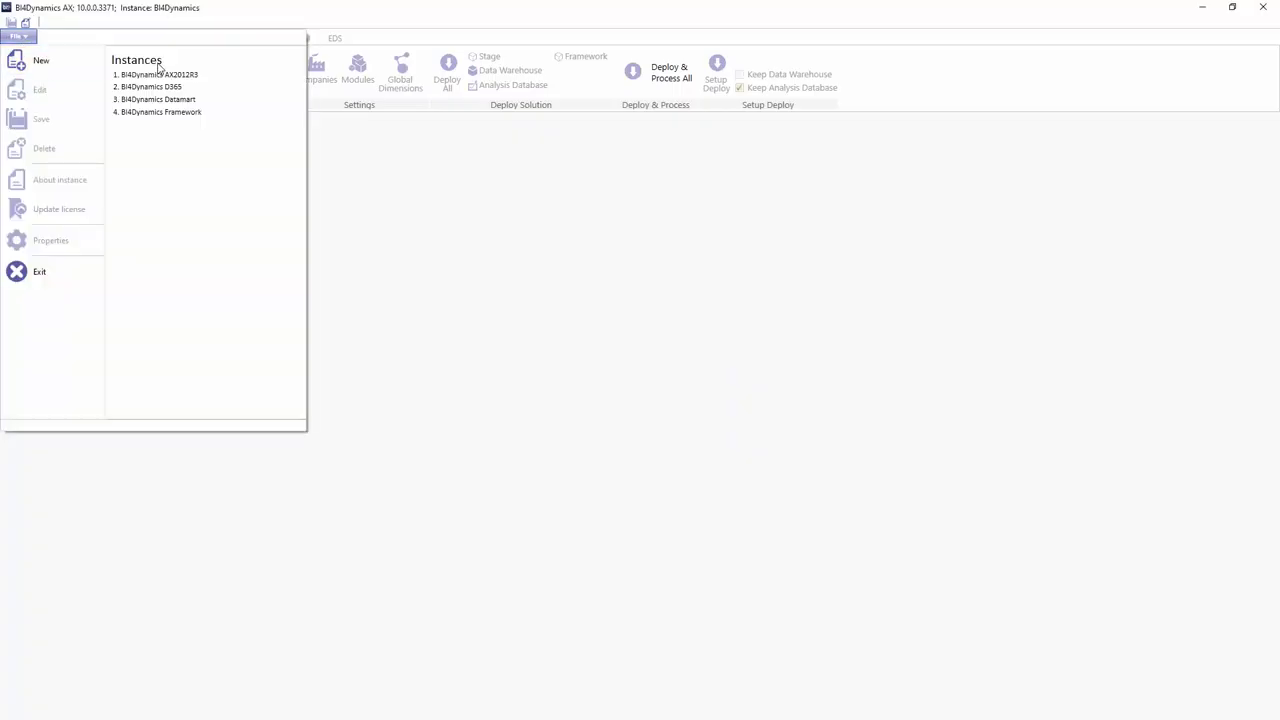
{"action": "left_click", "coordinate": [43, 60]}
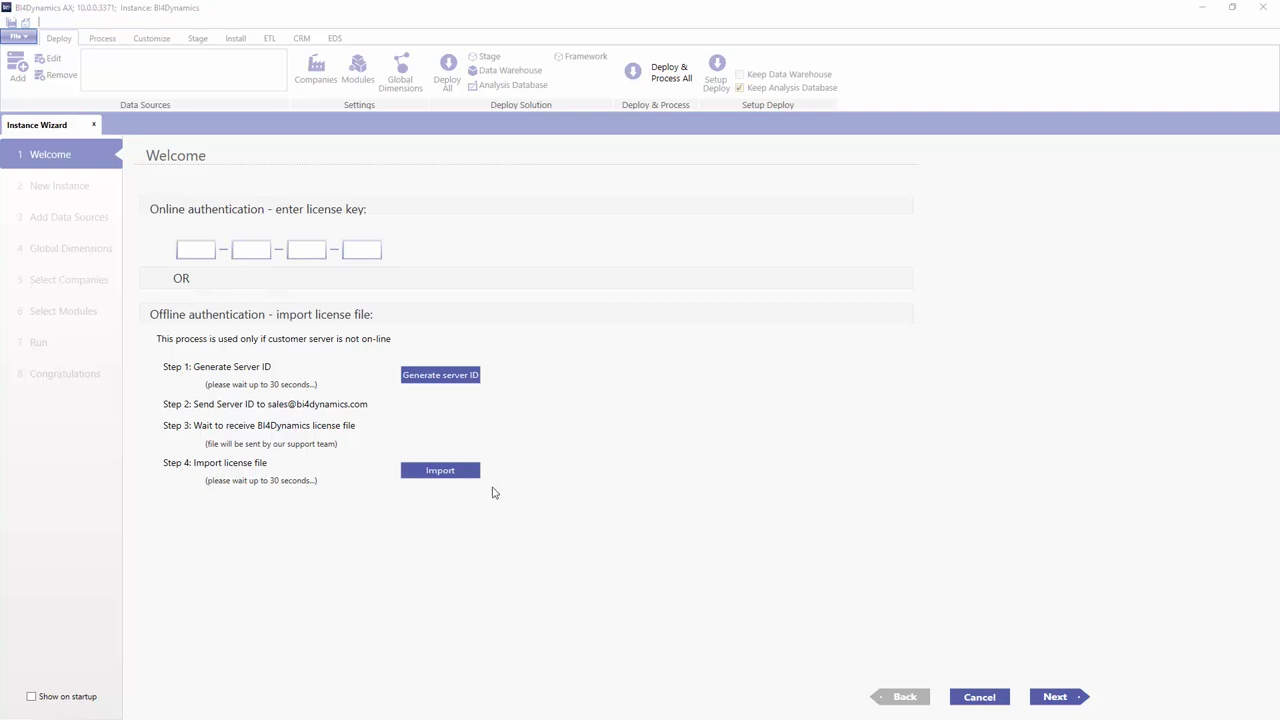
{"action": "left_click", "coordinate": [440, 470]}
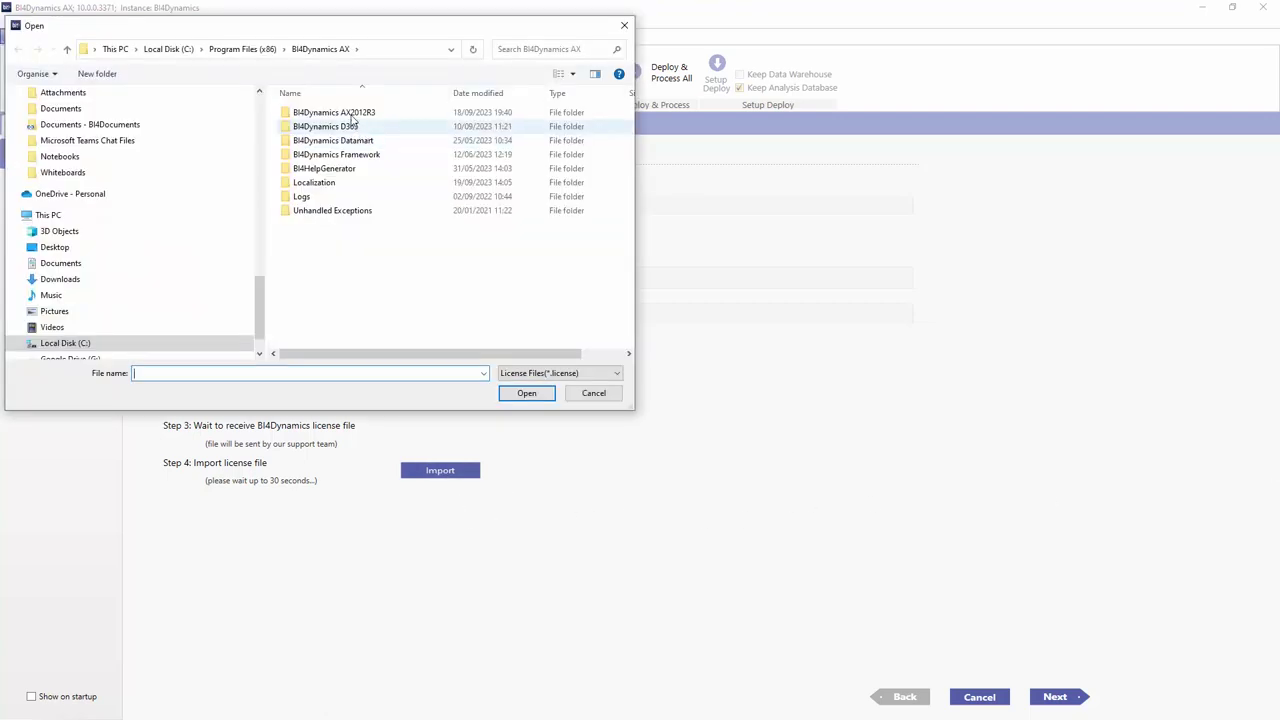
{"action": "double_click", "coordinate": [345, 113]}
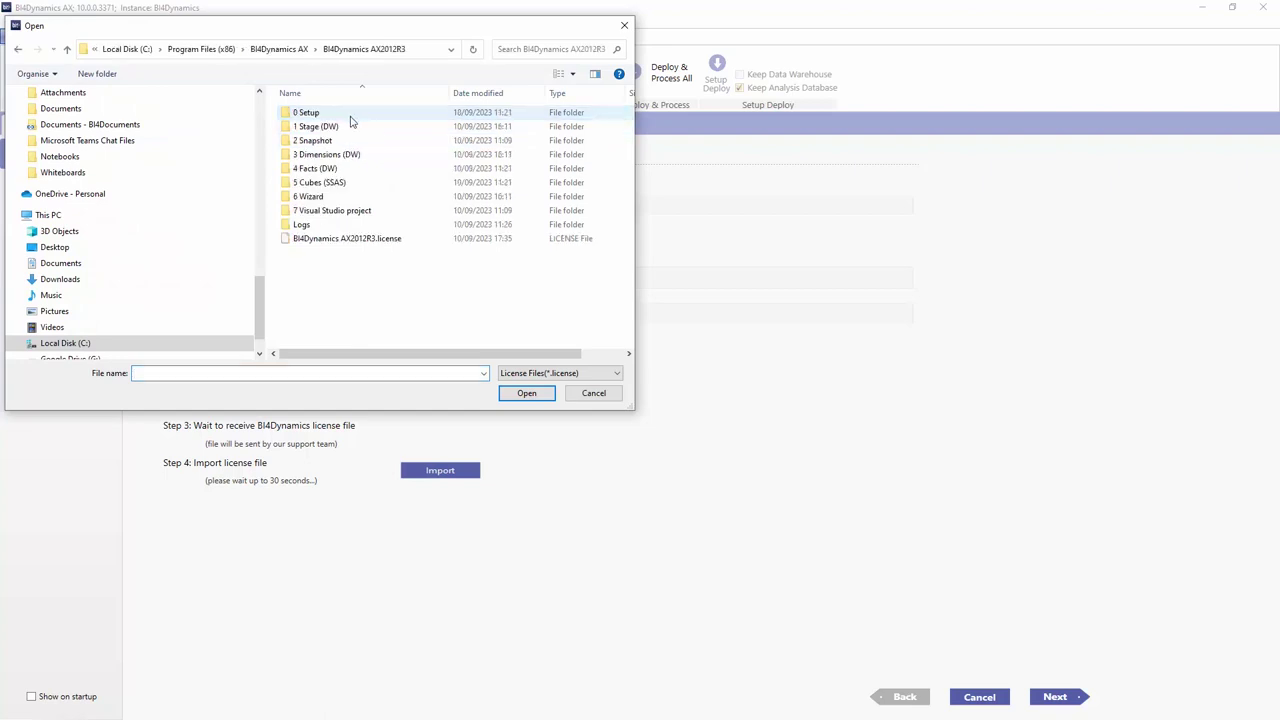
{"action": "left_click", "coordinate": [336, 238]}
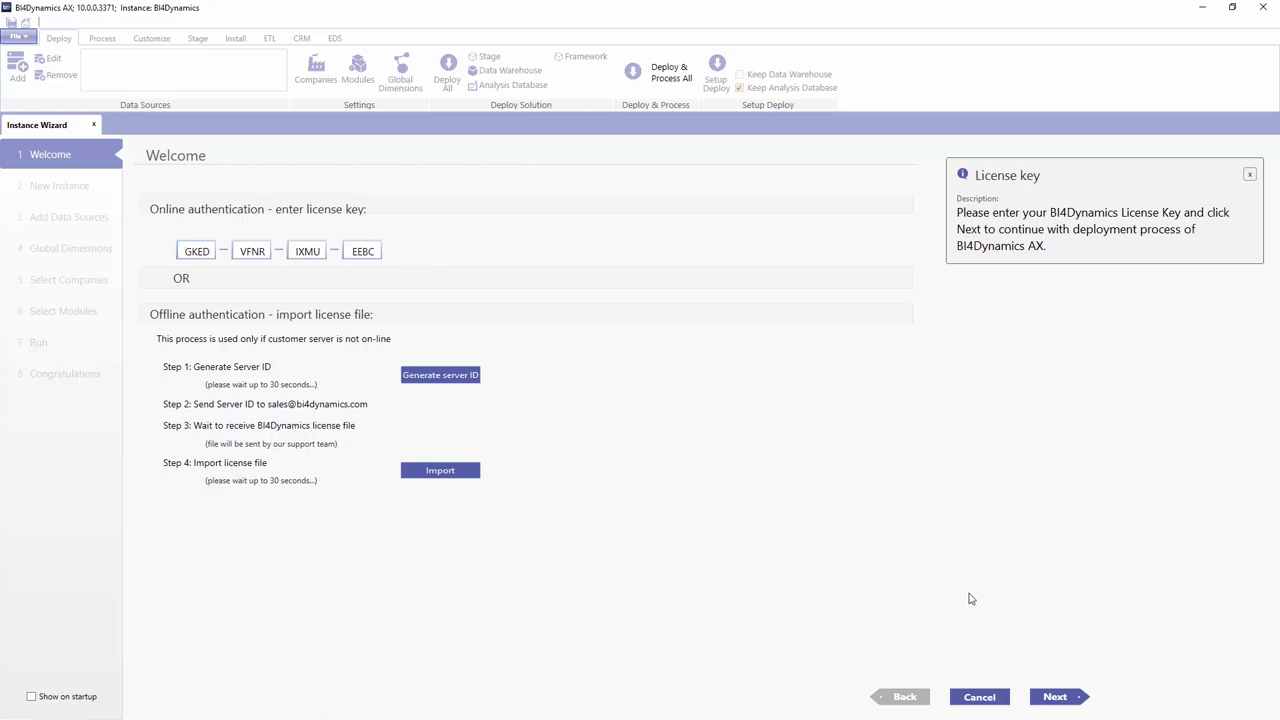
- Name the new instance 'BI4Dynamics D365 Demo'
{"action": "left_click", "coordinate": [1072, 697]}
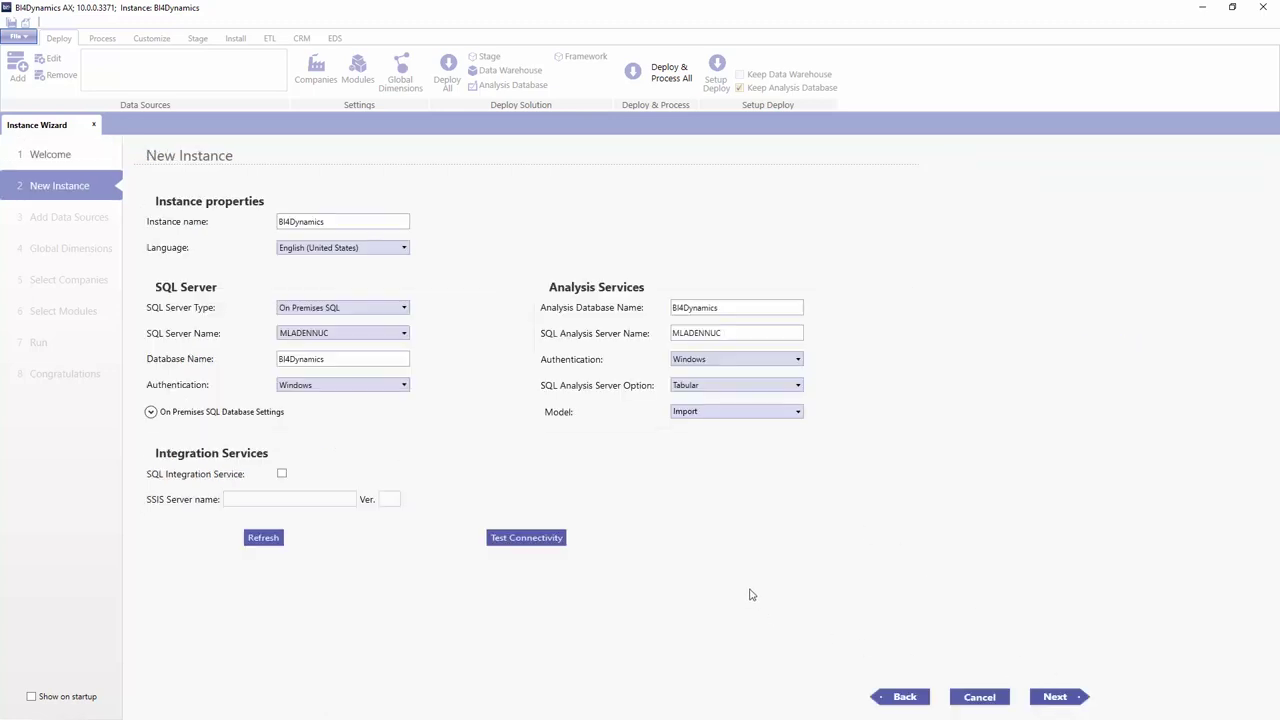
{"action": "left_click", "coordinate": [357, 219]}
{"action": "type", "text": "D"}
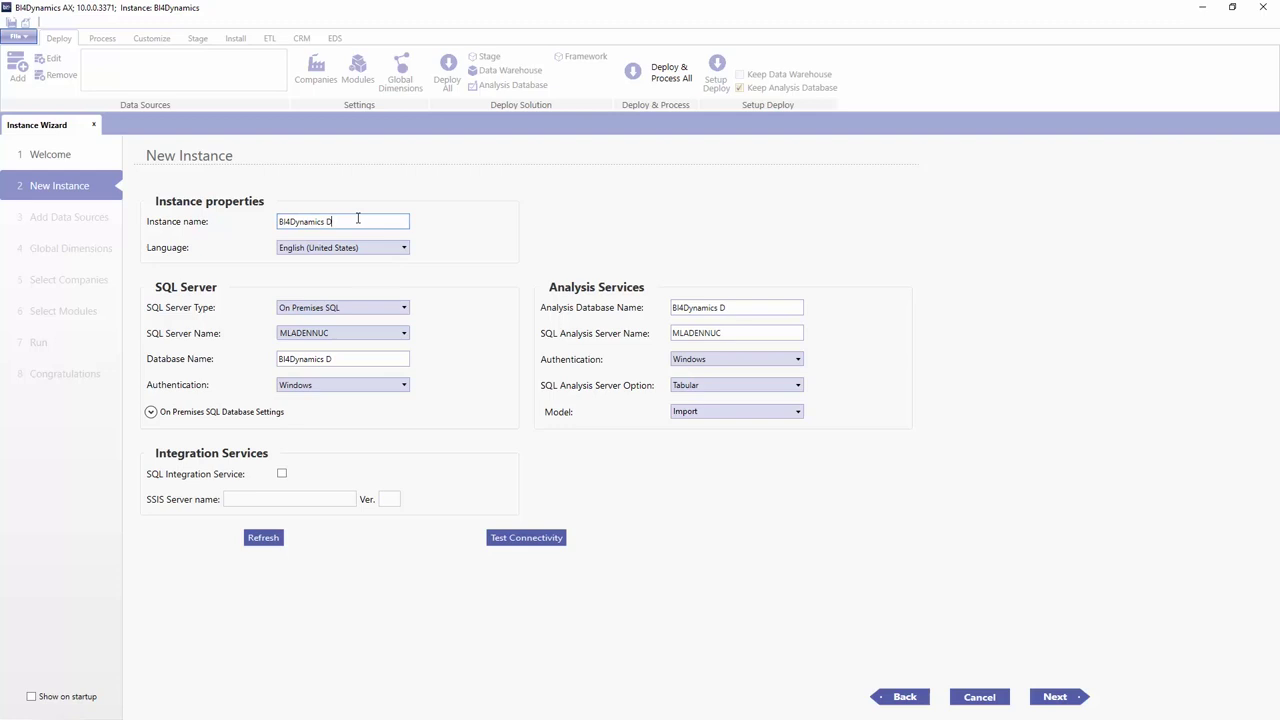
{"action": "type", "text": "365 Demo"}
{"action": "key", "text": "ctrl+a"}
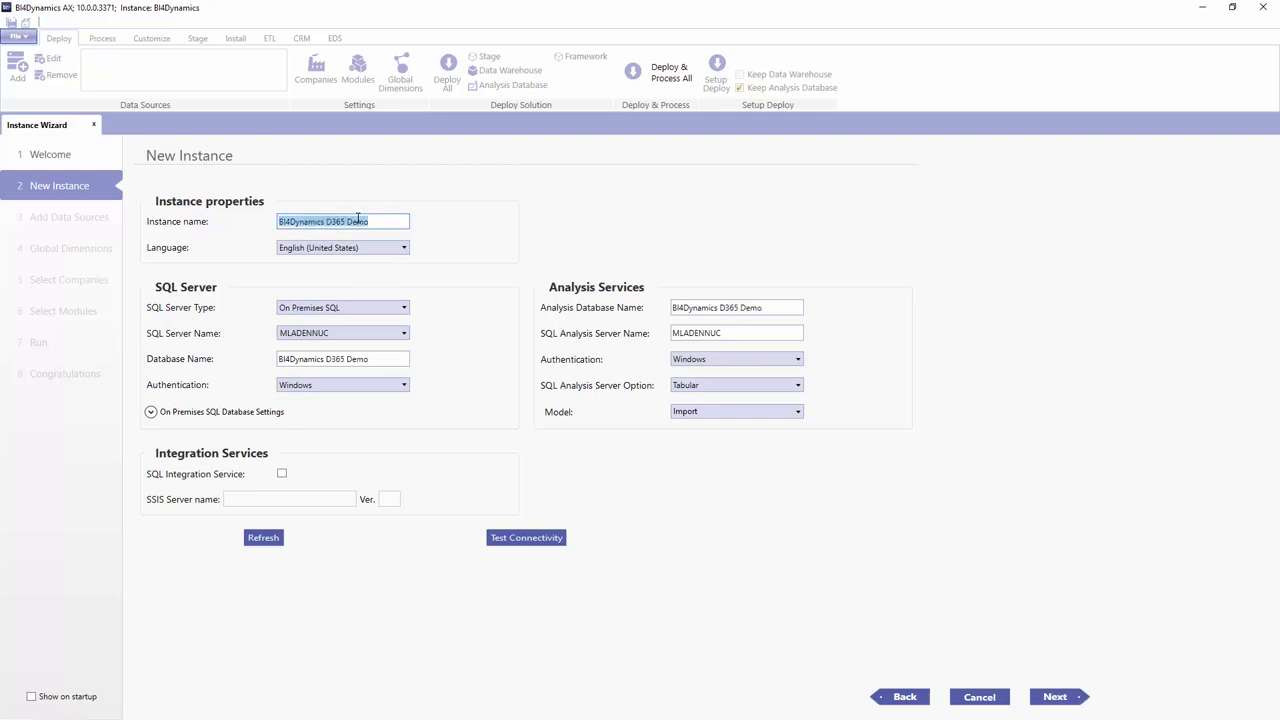
- Keep On Premises SQL, select the FO SQL Server instance, and enable SQL Integration Service
{"action": "left_click", "coordinate": [358, 312]}
{"action": "left_click", "coordinate": [358, 320]}
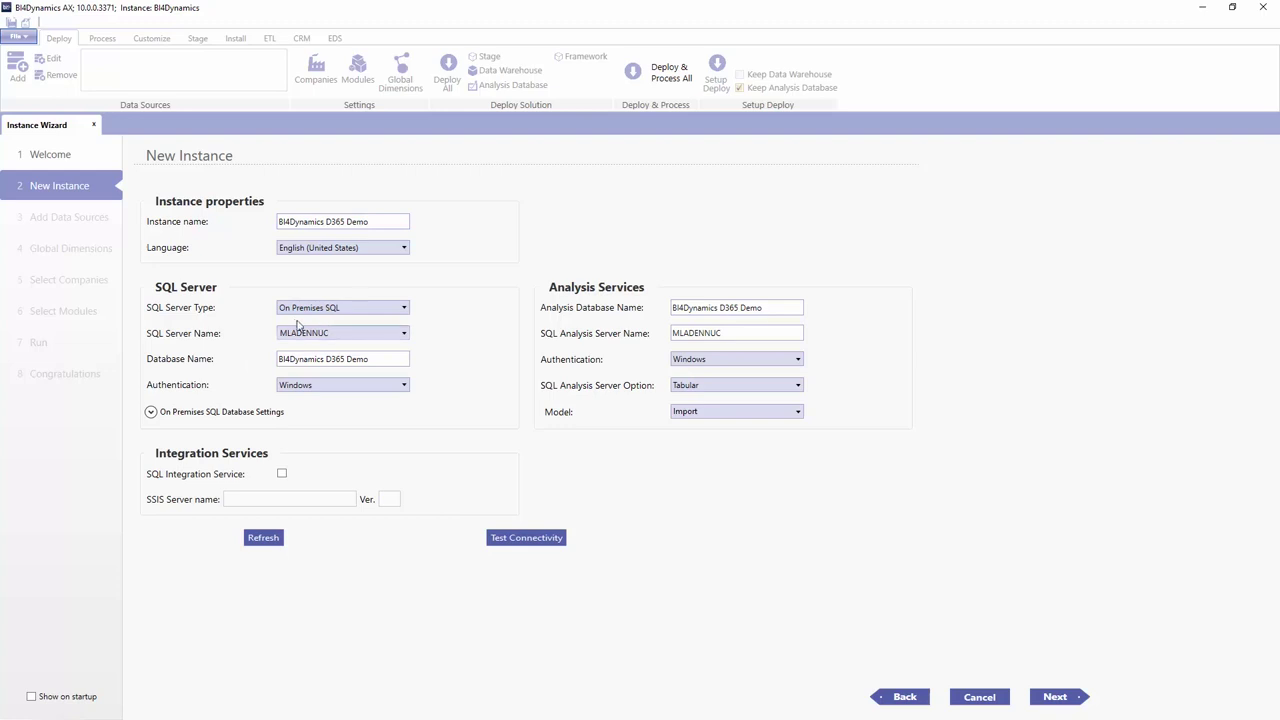
{"action": "left_click", "coordinate": [310, 310]}
{"action": "left_click", "coordinate": [350, 314]}
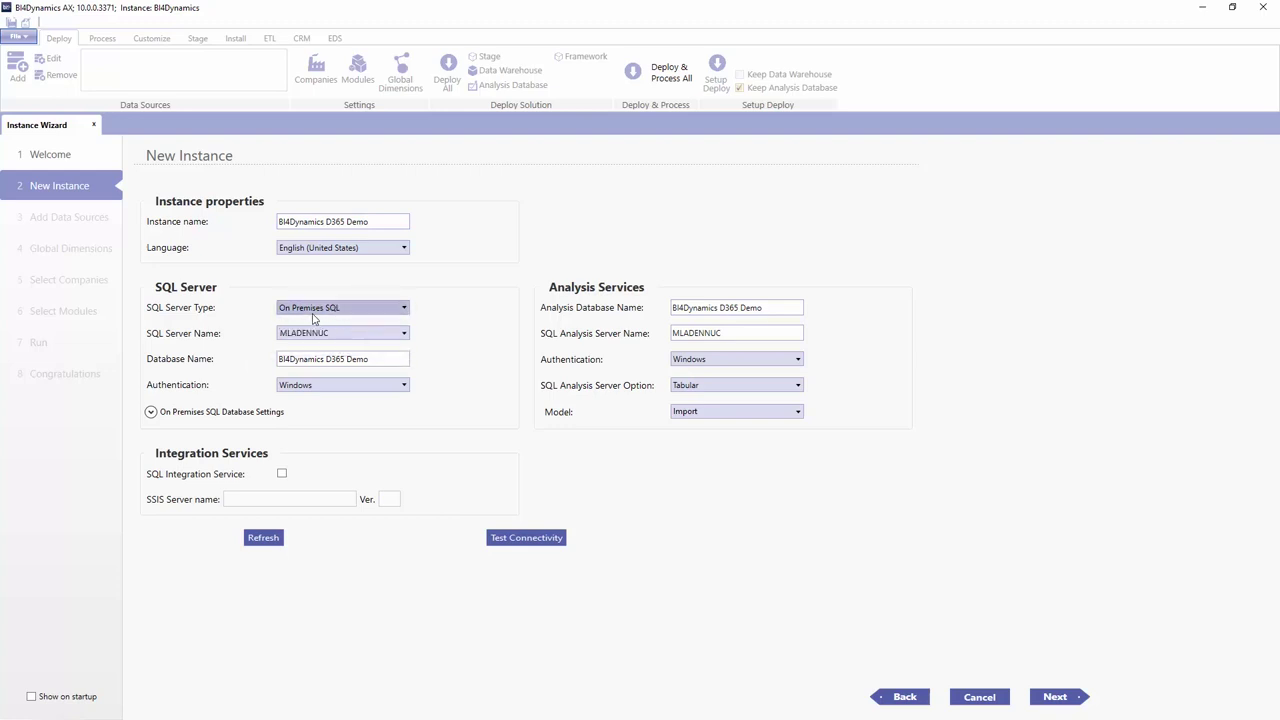
{"action": "left_click", "coordinate": [405, 340]}
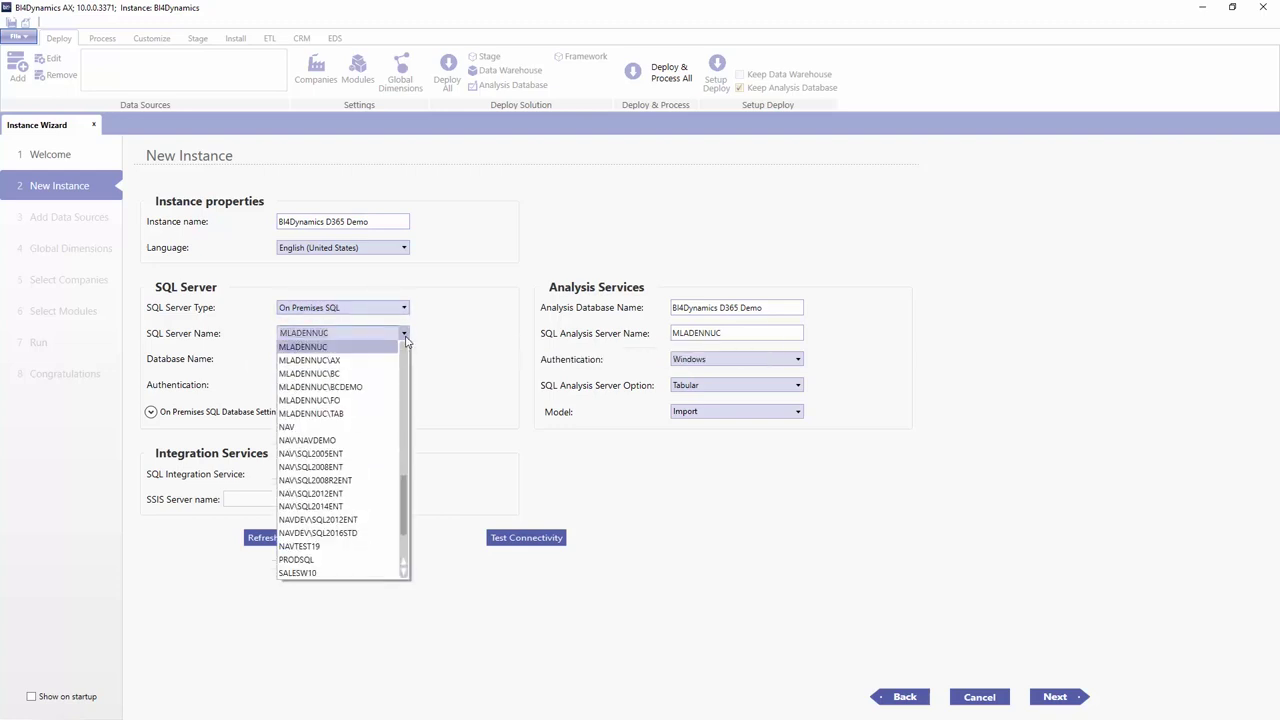
{"action": "left_click", "coordinate": [370, 400]}
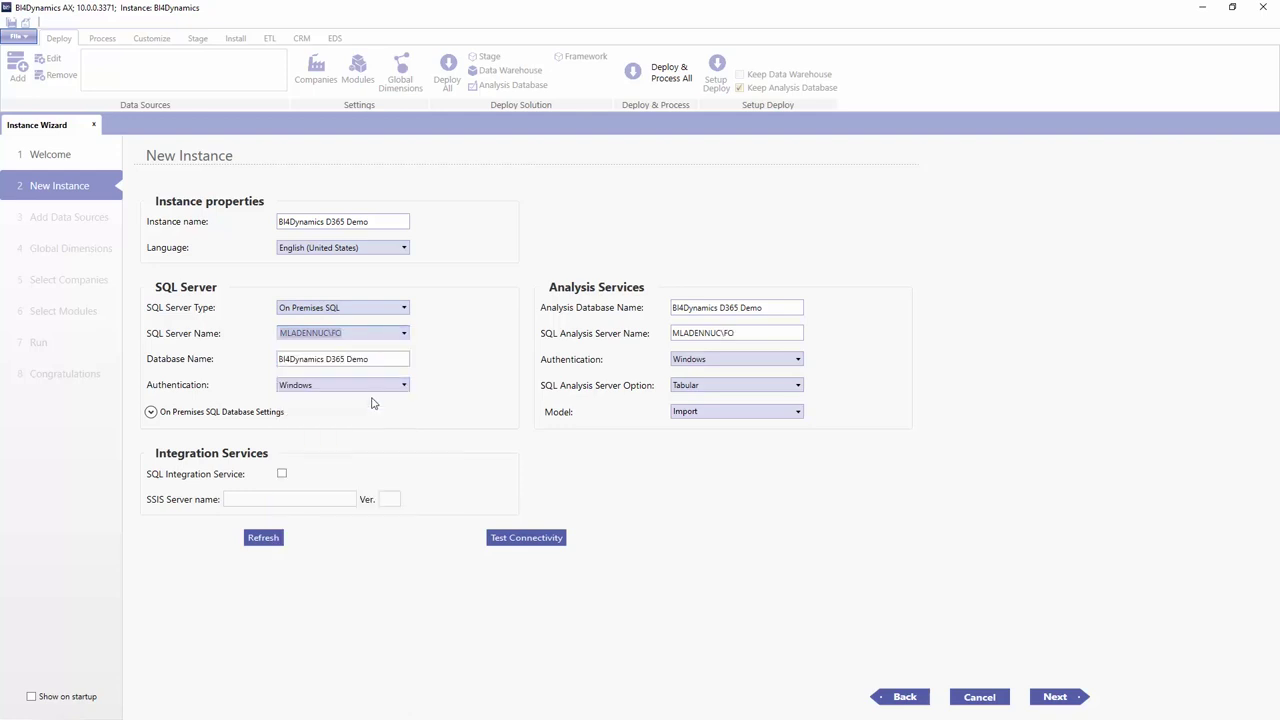
{"action": "left_click", "coordinate": [282, 475]}
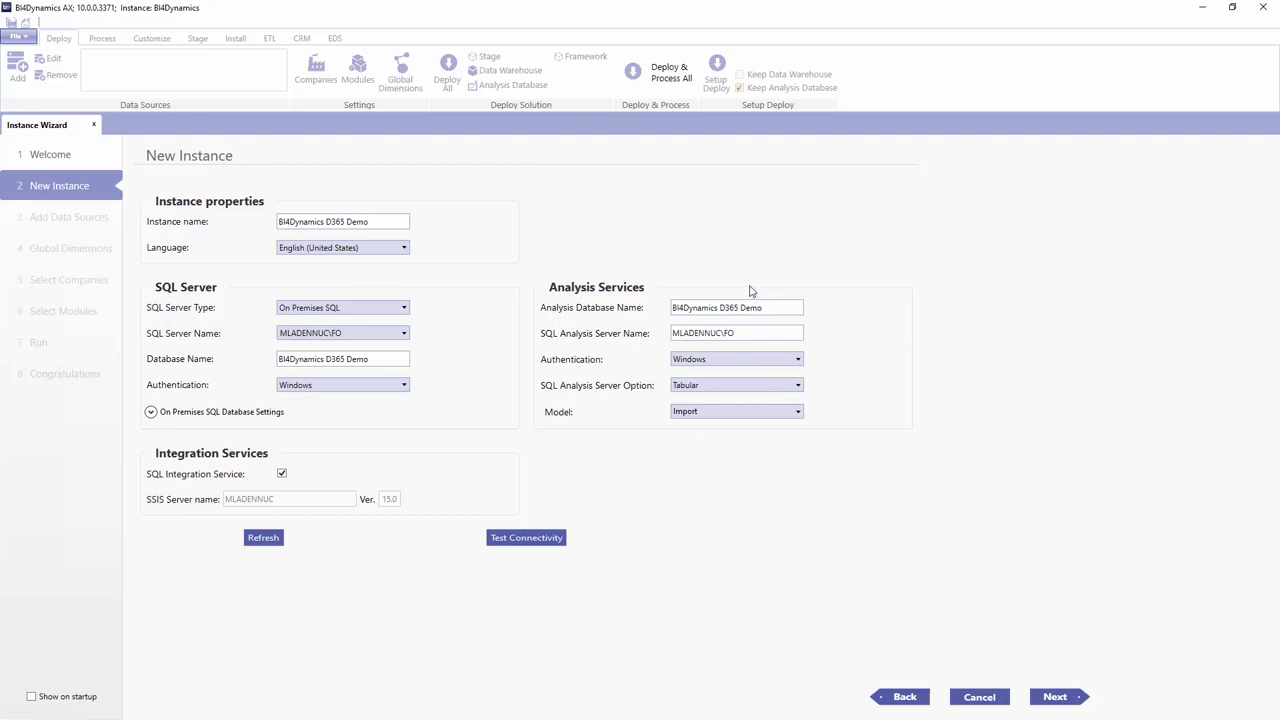
- Keep Windows authentication and Tabular, test both server connections, then continue to Add Data Sources
{"action": "left_click", "coordinate": [726, 360]}
{"action": "left_click", "coordinate": [726, 362]}
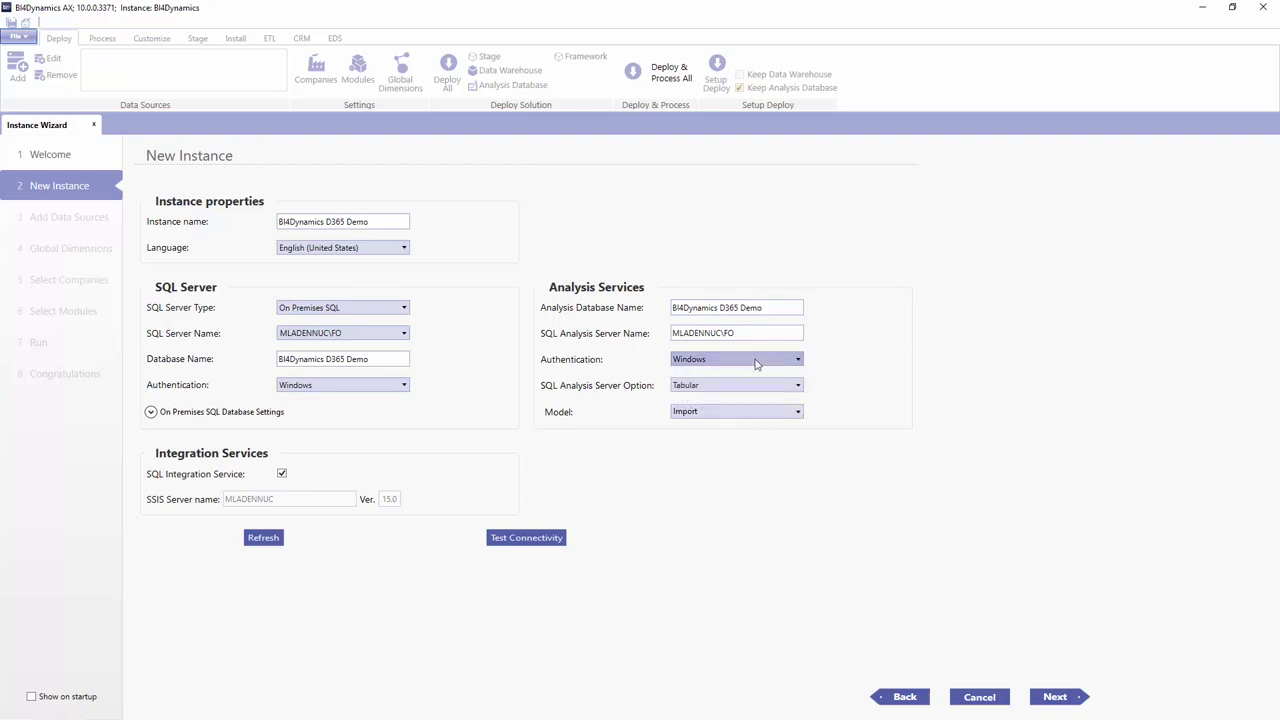
{"action": "left_click", "coordinate": [757, 388]}
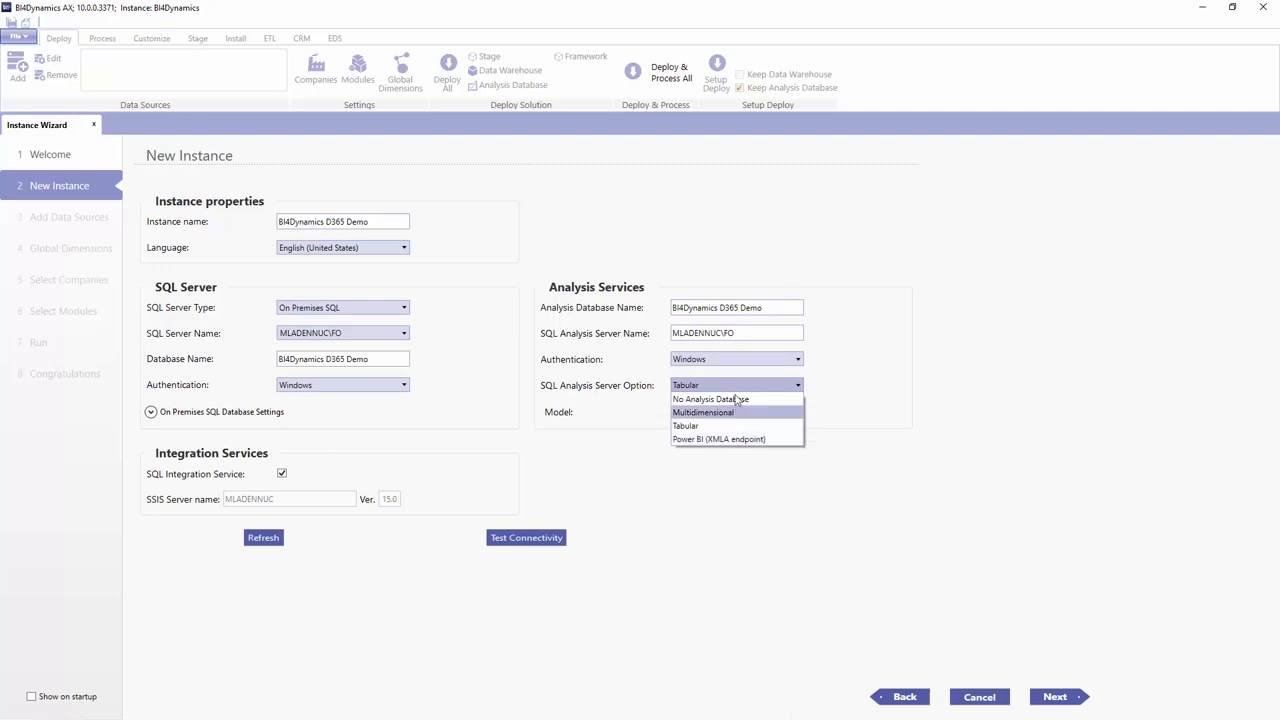
{"action": "left_click", "coordinate": [738, 390]}
{"action": "left_click", "coordinate": [537, 539]}
{"action": "left_click", "coordinate": [706, 398]}
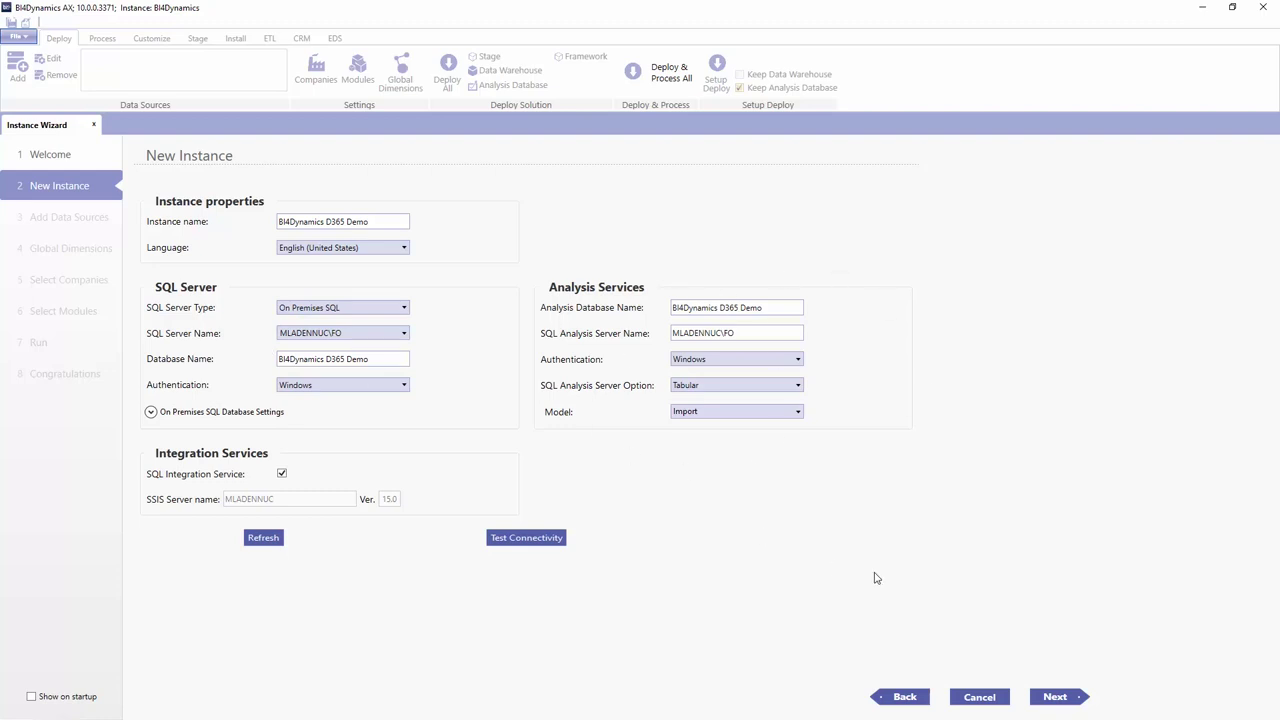
{"action": "left_click", "coordinate": [1058, 697]}
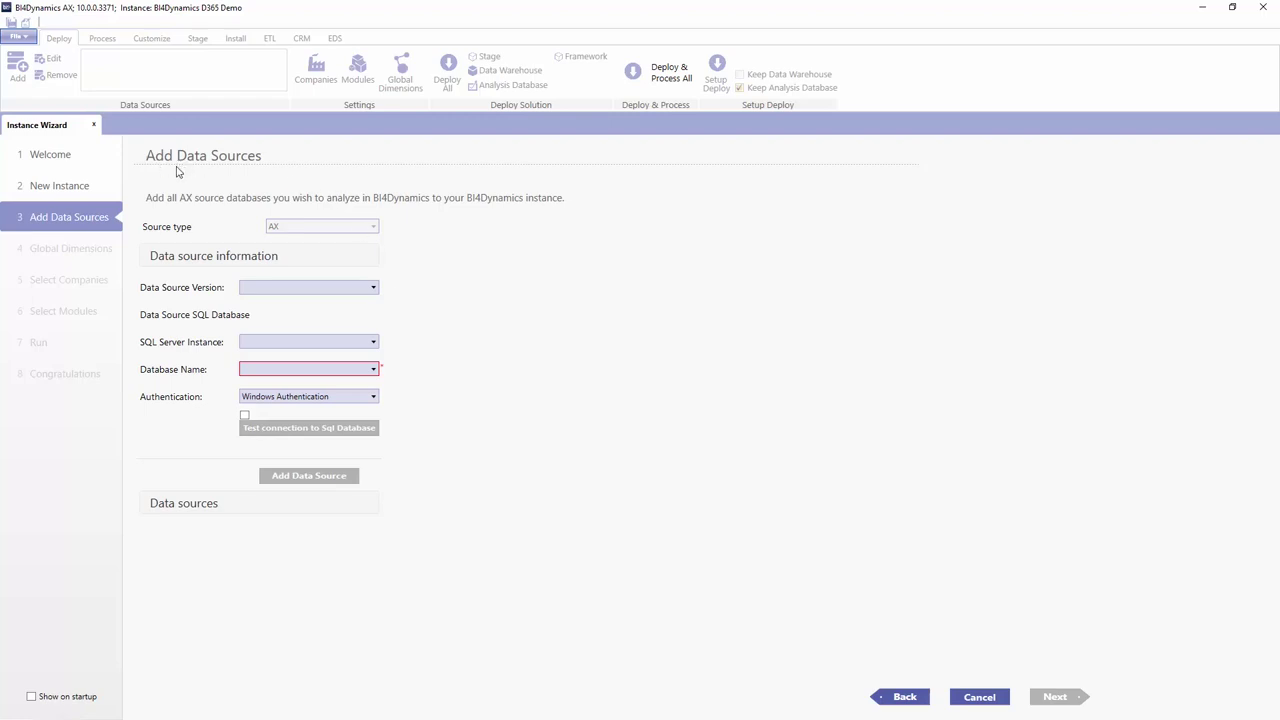
- Set the data source type to AX with version D365 On-Premises
{"action": "left_click", "coordinate": [311, 290]}
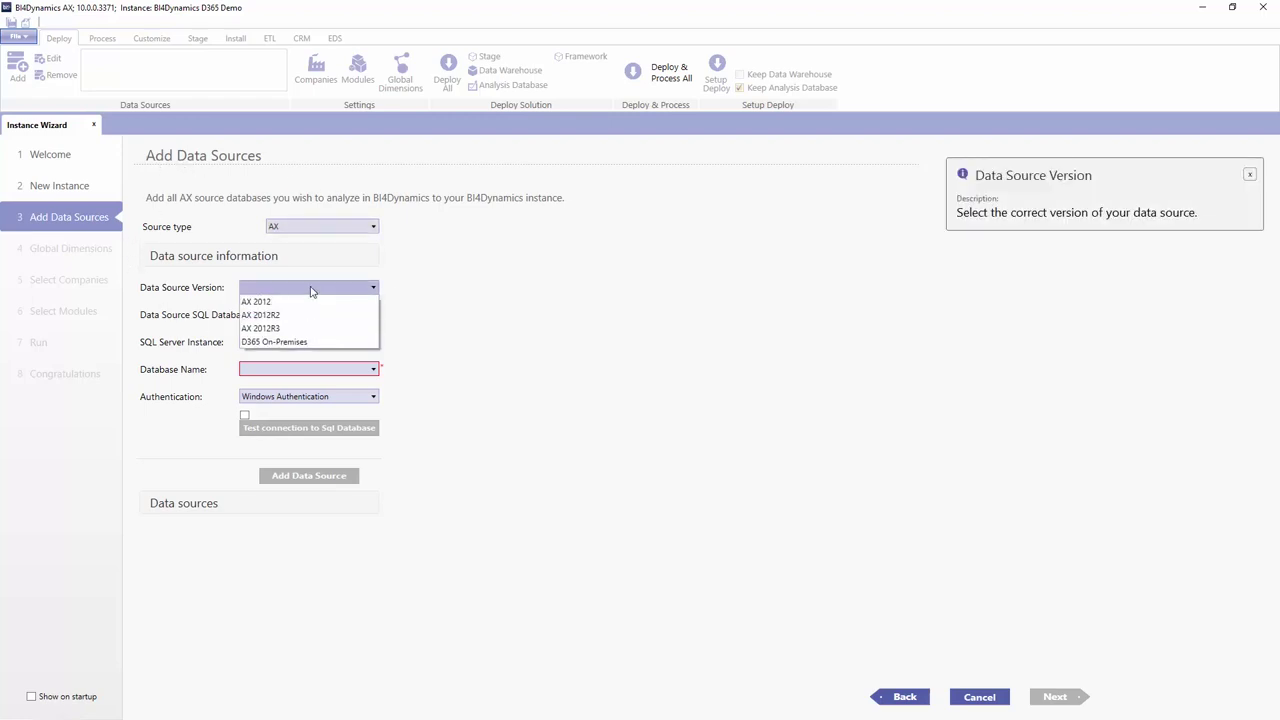
{"action": "left_click", "coordinate": [298, 342]}
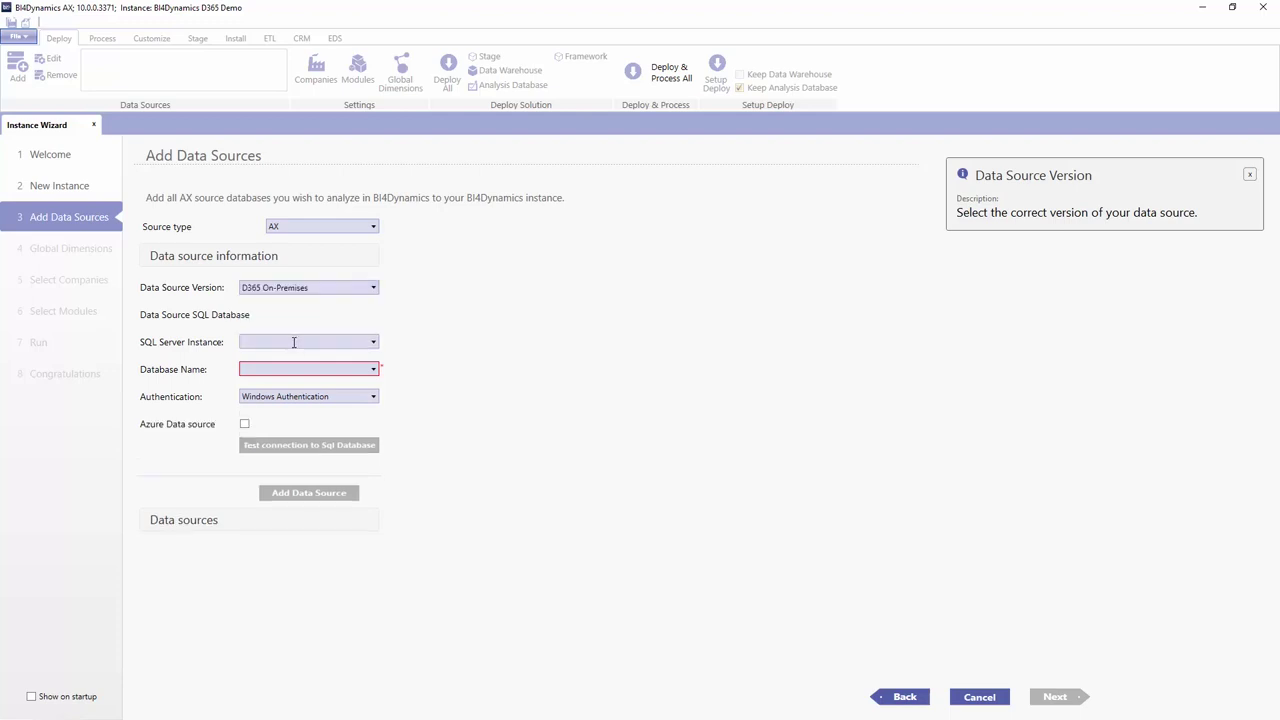
{"action": "left_click", "coordinate": [316, 227]}
{"action": "left_click", "coordinate": [316, 240]}
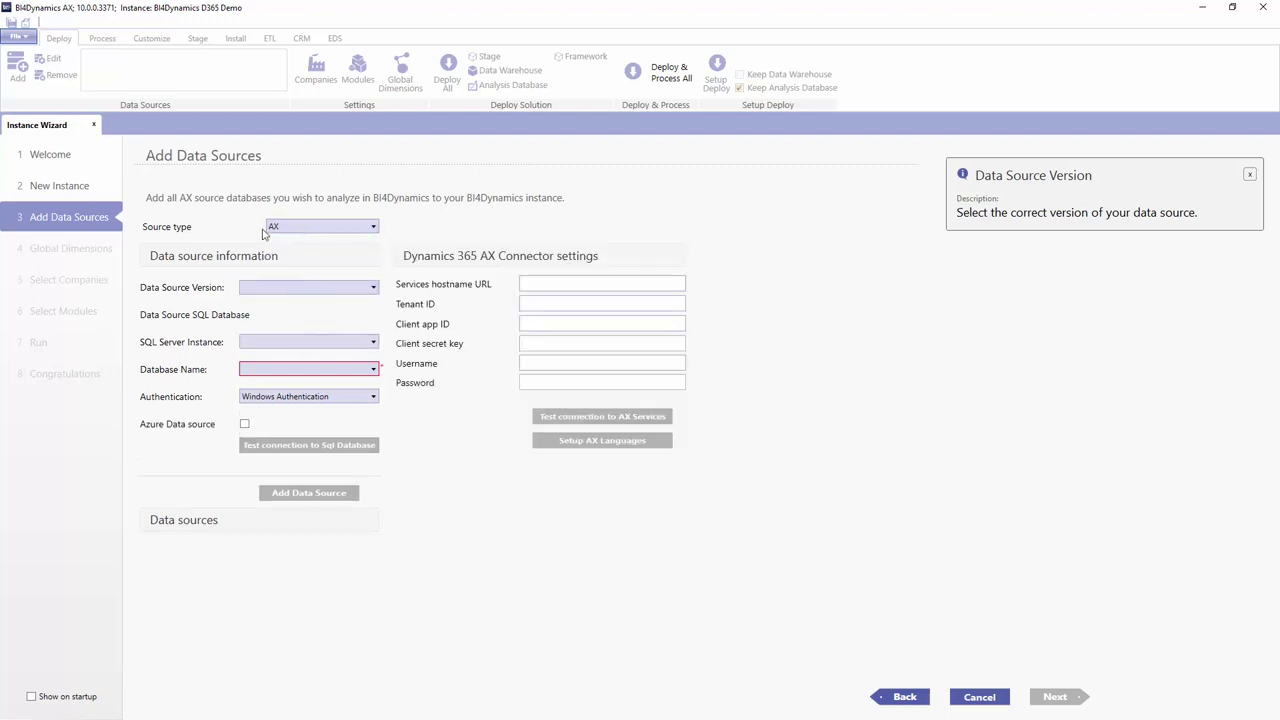
{"action": "left_click", "coordinate": [304, 289]}
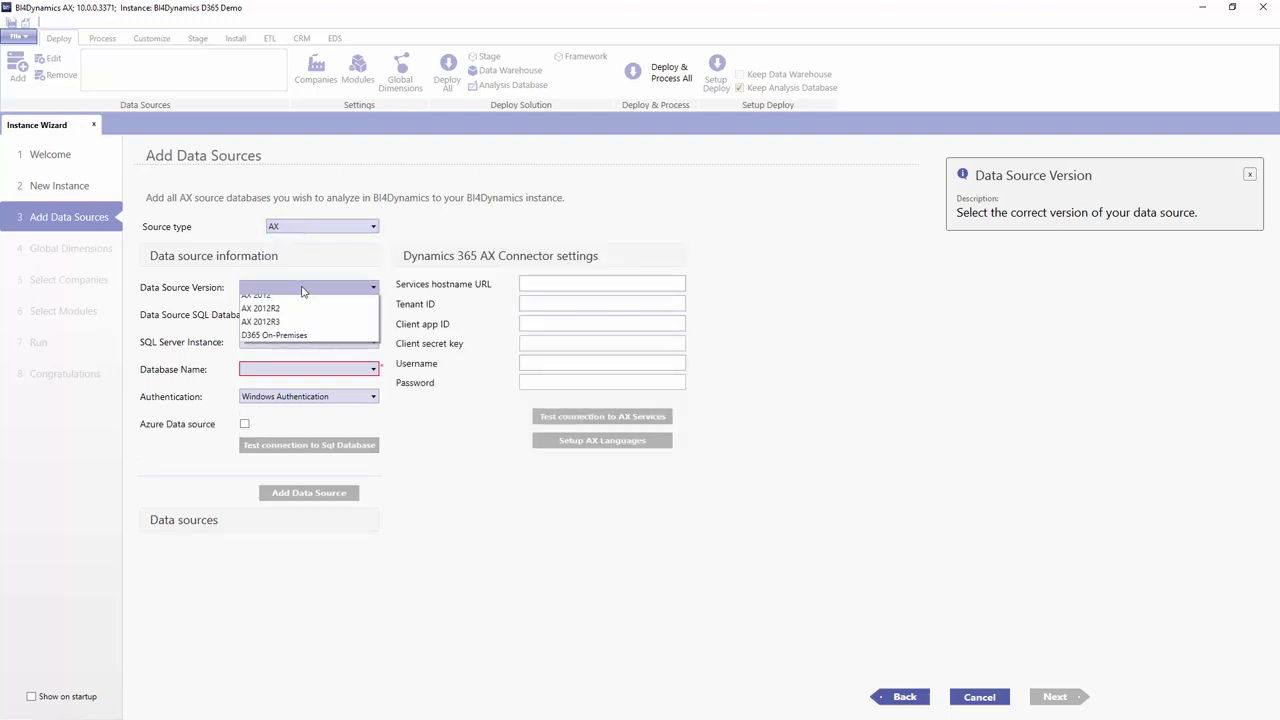
{"action": "left_click", "coordinate": [298, 342]}
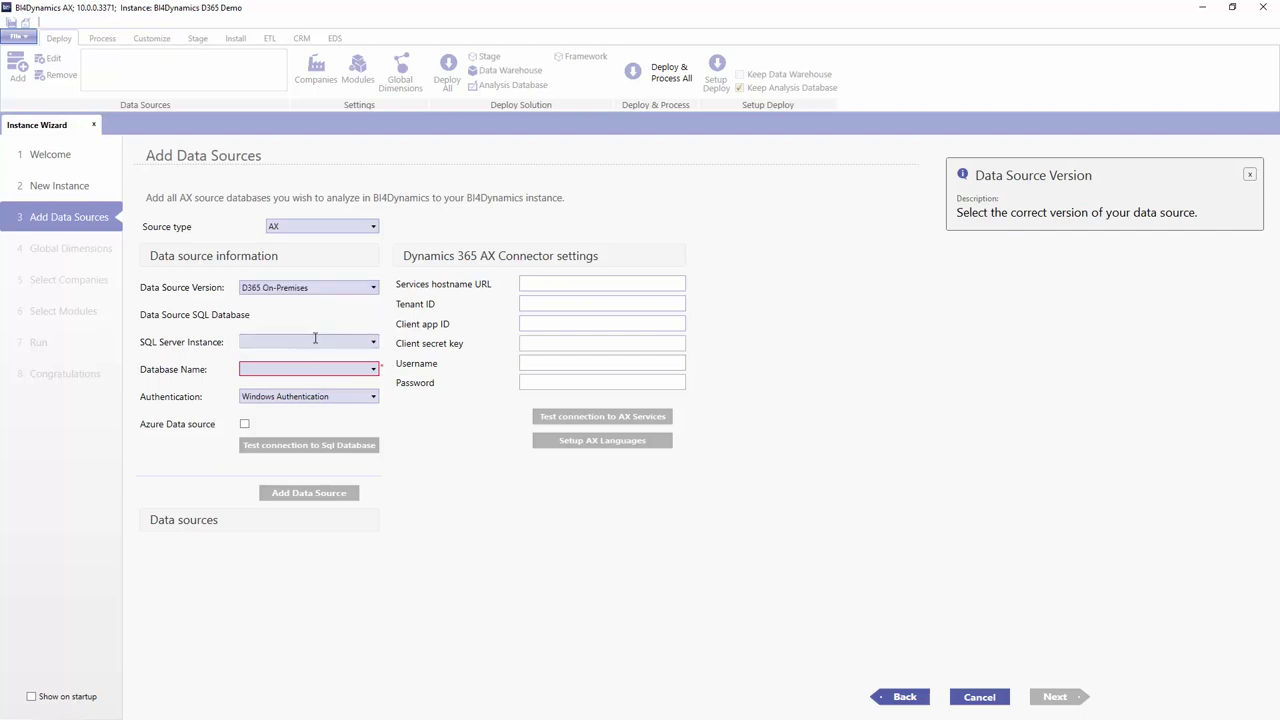
- Point the source at AxDB on BIAXSQL2\SQL2016 and confirm the SQL connection test succeeds
{"action": "left_click", "coordinate": [374, 343]}
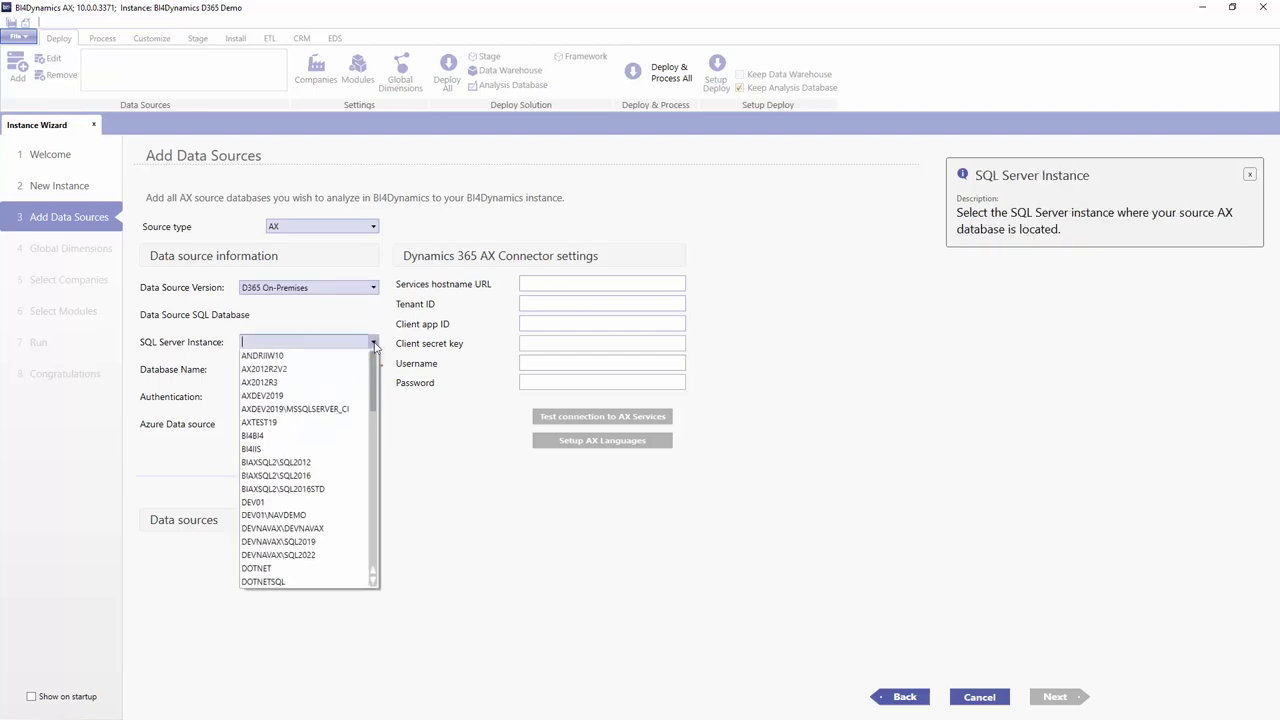
{"action": "left_click", "coordinate": [317, 476]}
{"action": "left_click", "coordinate": [373, 369]}
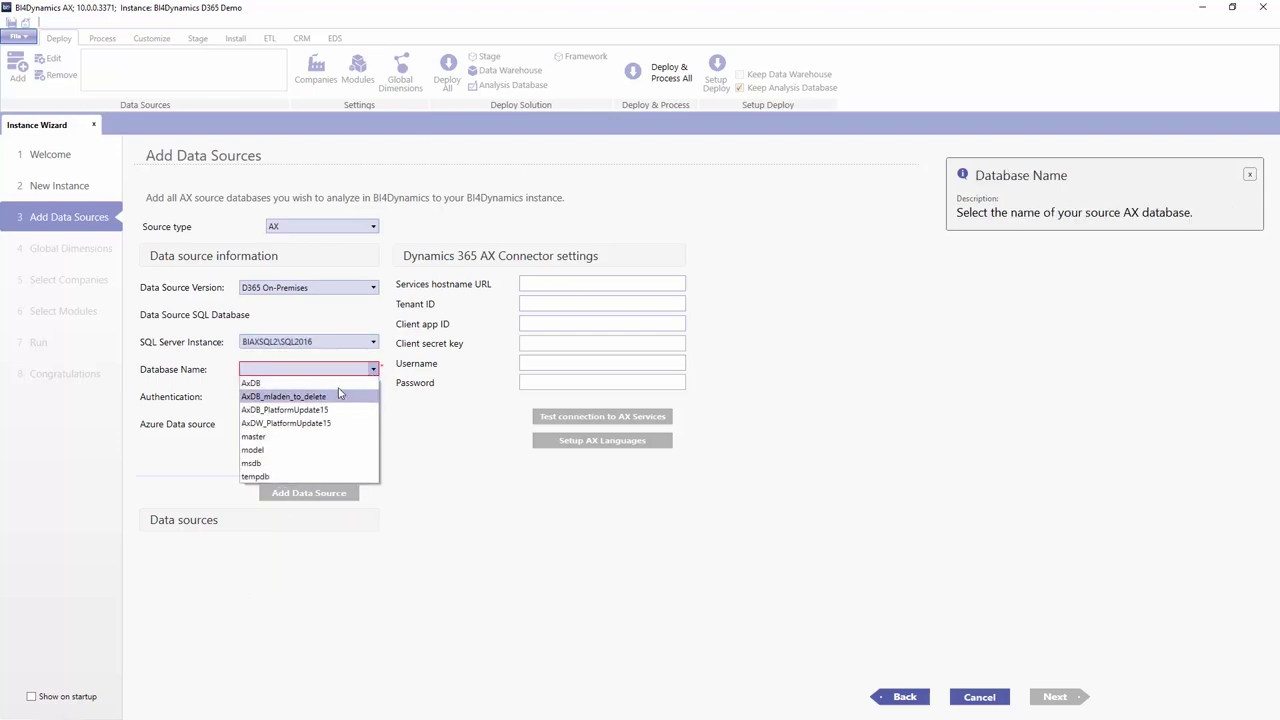
{"action": "left_click", "coordinate": [330, 383]}
{"action": "left_click", "coordinate": [278, 447]}
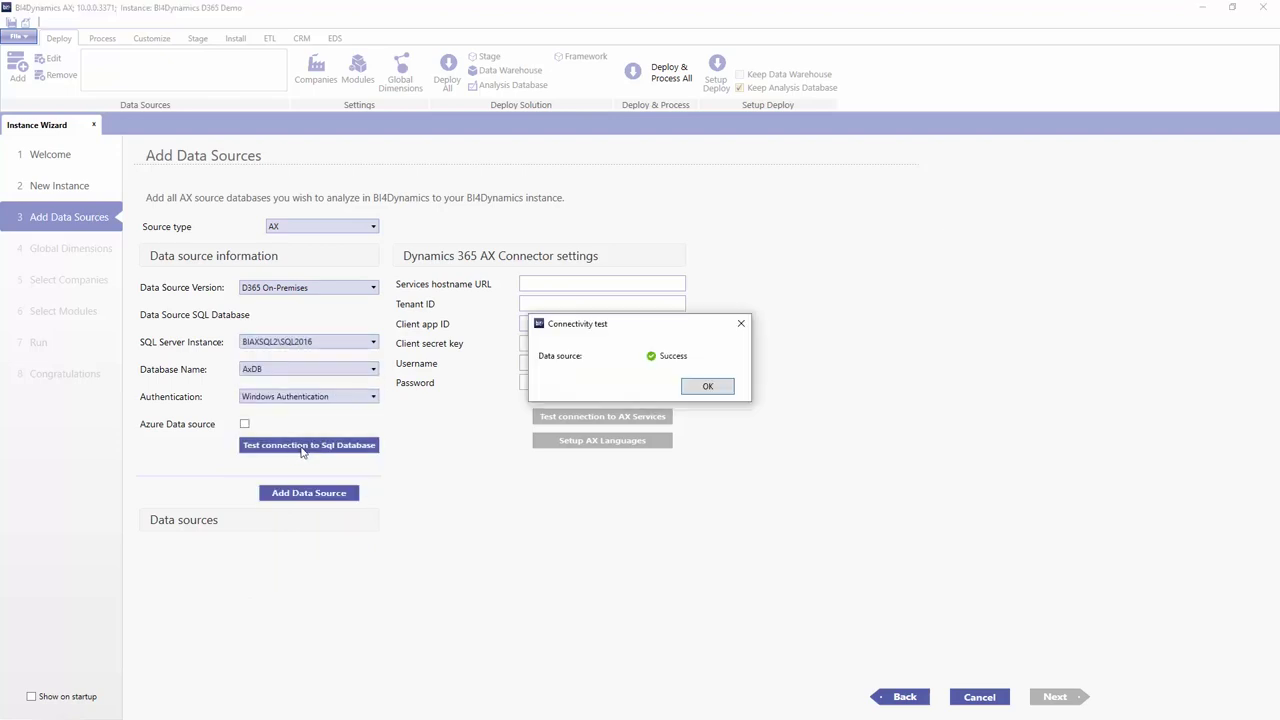
{"action": "left_click", "coordinate": [687, 389]}
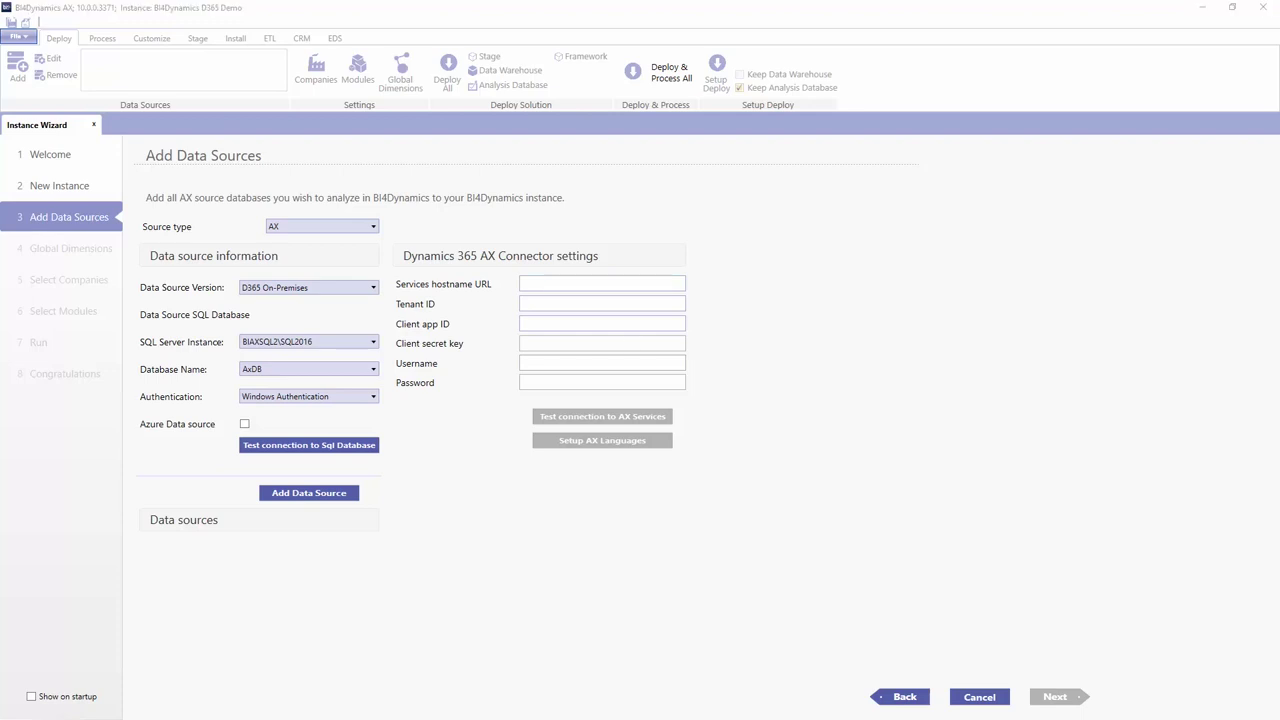
- Paste the connector's services hostname URL, tenant ID and client app ID
{"action": "left_click", "coordinate": [555, 284]}
{"action": "key", "text": "ctrl+v"}
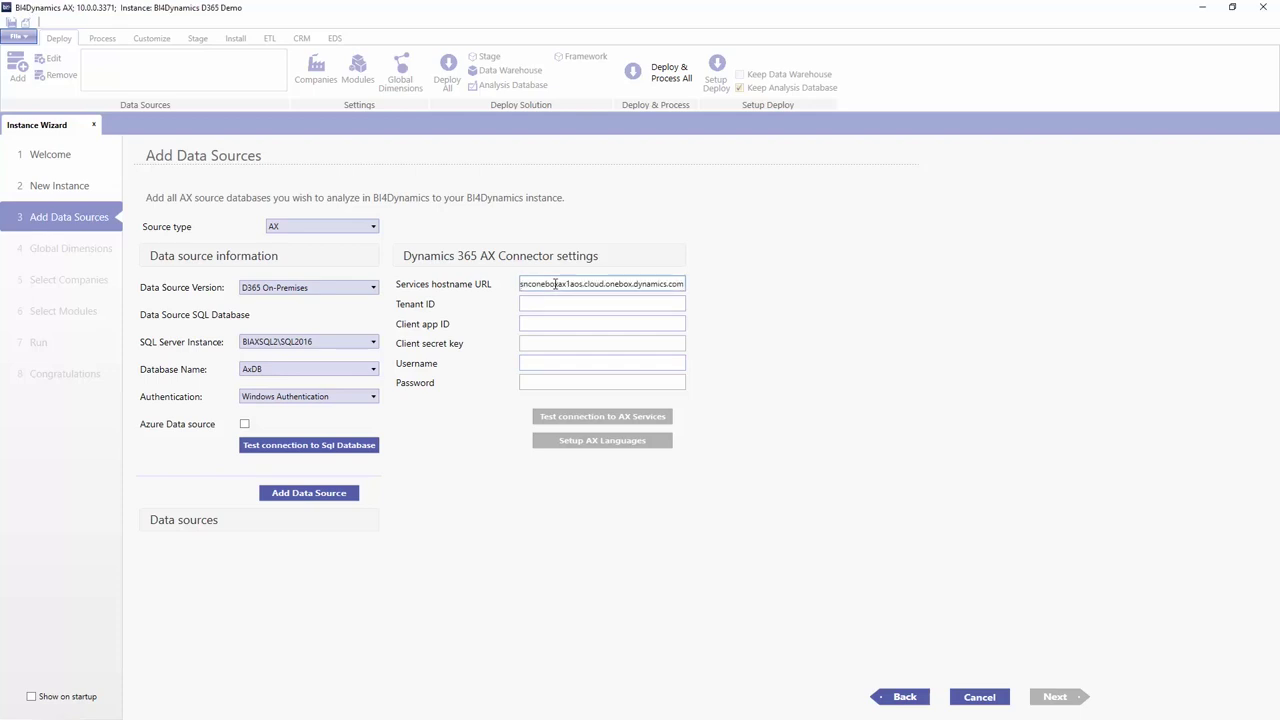
{"action": "left_click", "coordinate": [536, 302]}
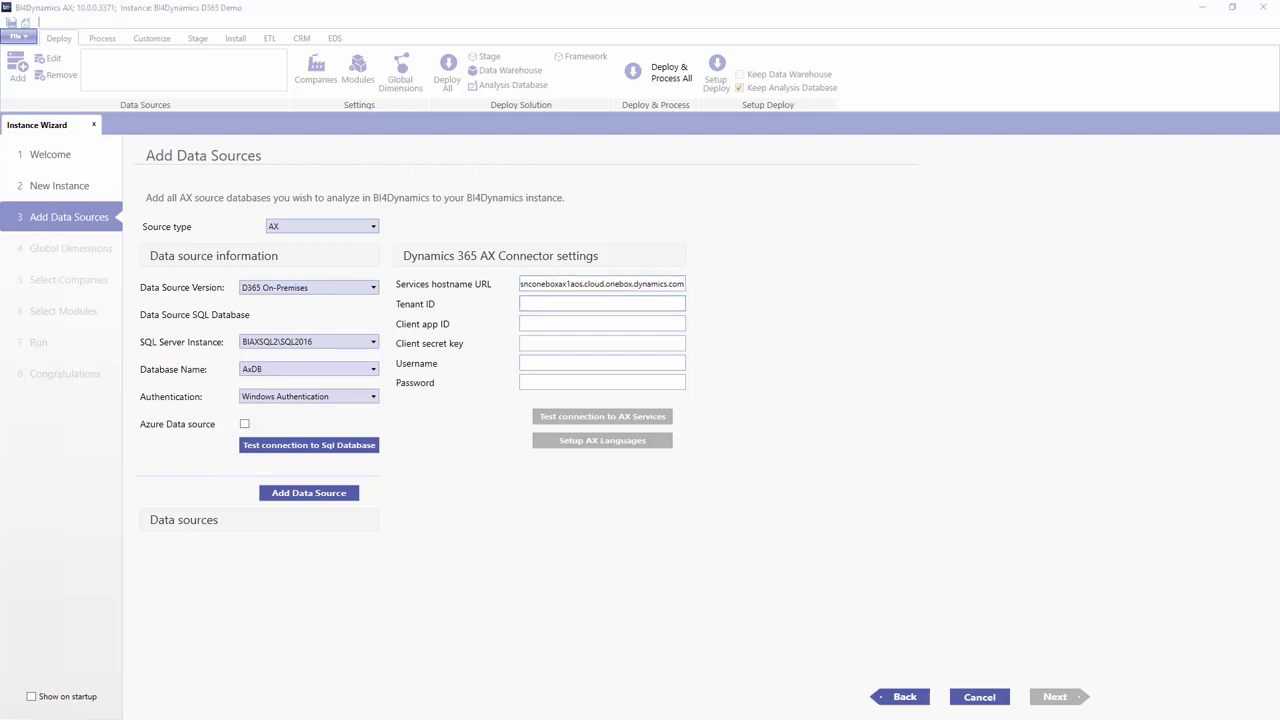
{"action": "type", "text": "08308dc2-ec29-4922-94d9-b70c81efc801"}
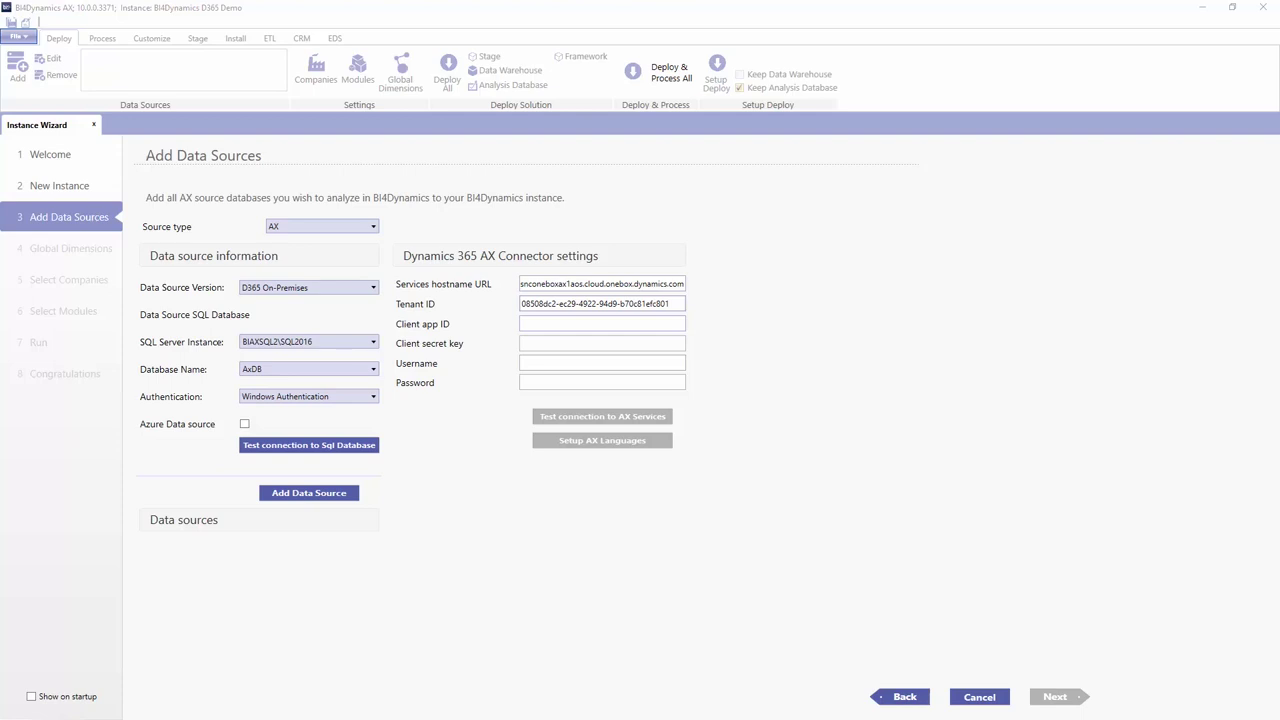
{"action": "left_click", "coordinate": [538, 320]}
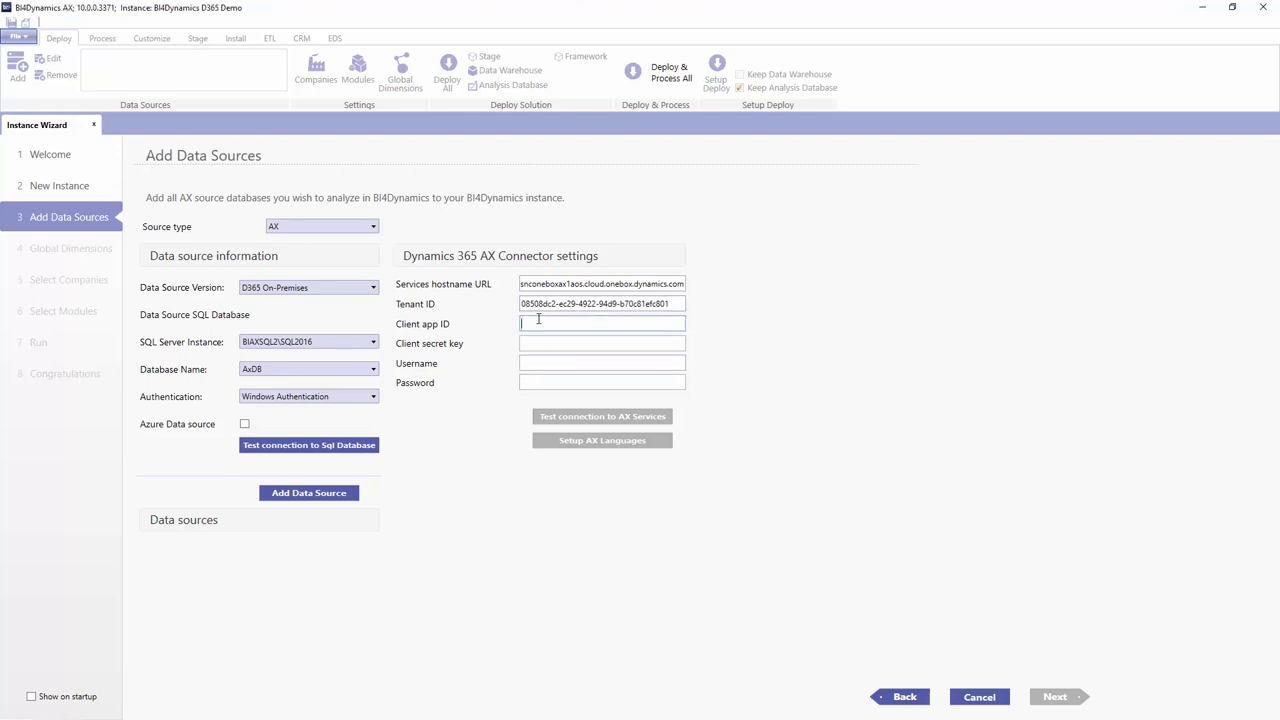
{"action": "type", "text": "9949f149-210a-422f-a6b7-0f776b44f189"}
- Paste the connector's client secret key and username
{"action": "left_click", "coordinate": [538, 343]}
{"action": "key", "text": "ctrl+v"}
{"action": "left_click", "coordinate": [583, 360]}
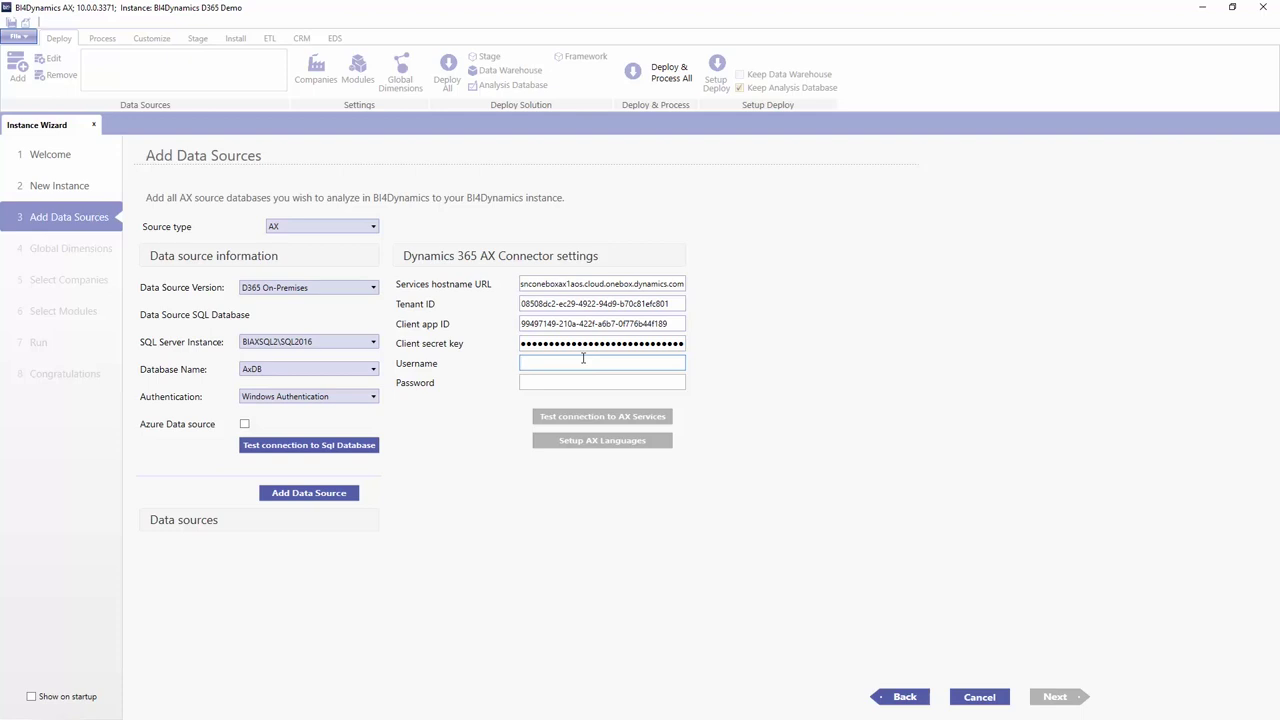
{"action": "key", "text": "alt+Tab"}
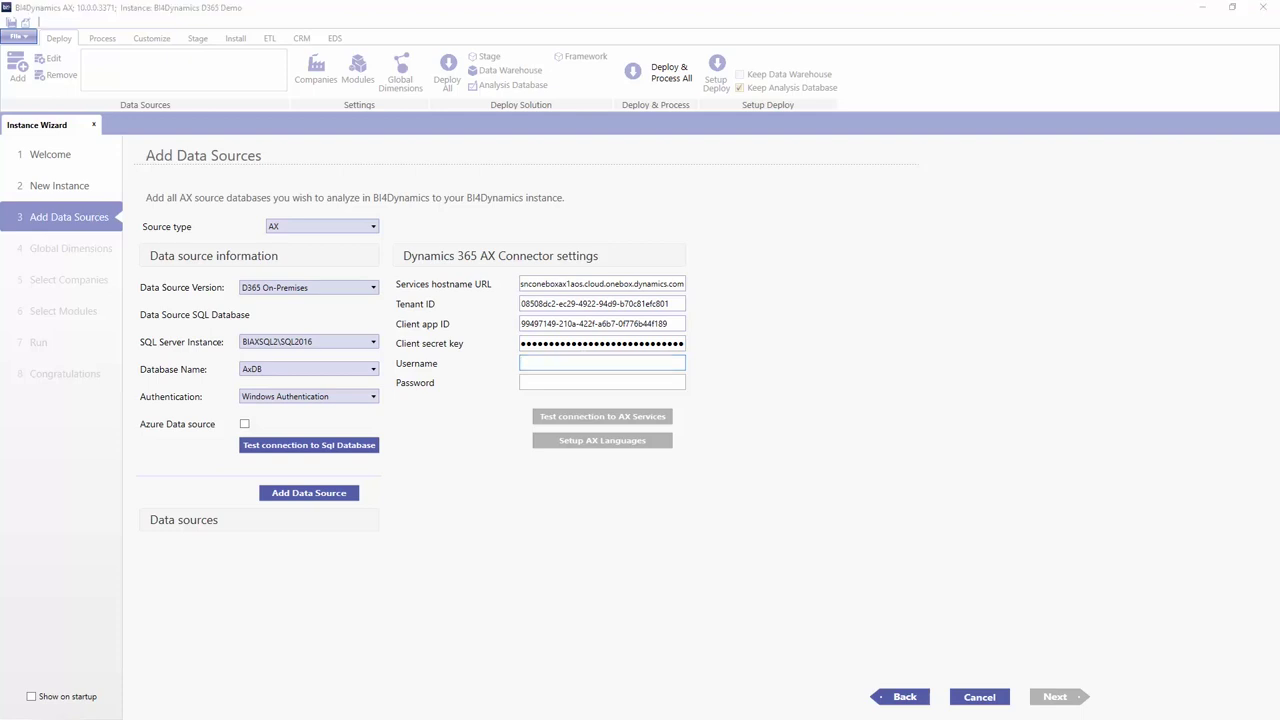
{"action": "left_click", "coordinate": [547, 365]}
{"action": "key", "text": "ctrl+v"}
- Paste the connector password and confirm the AX services connection test succeeds
{"action": "key", "text": "alt+Tab"}
{"action": "left_click", "coordinate": [545, 387]}
{"action": "key", "text": "ctrl+v"}
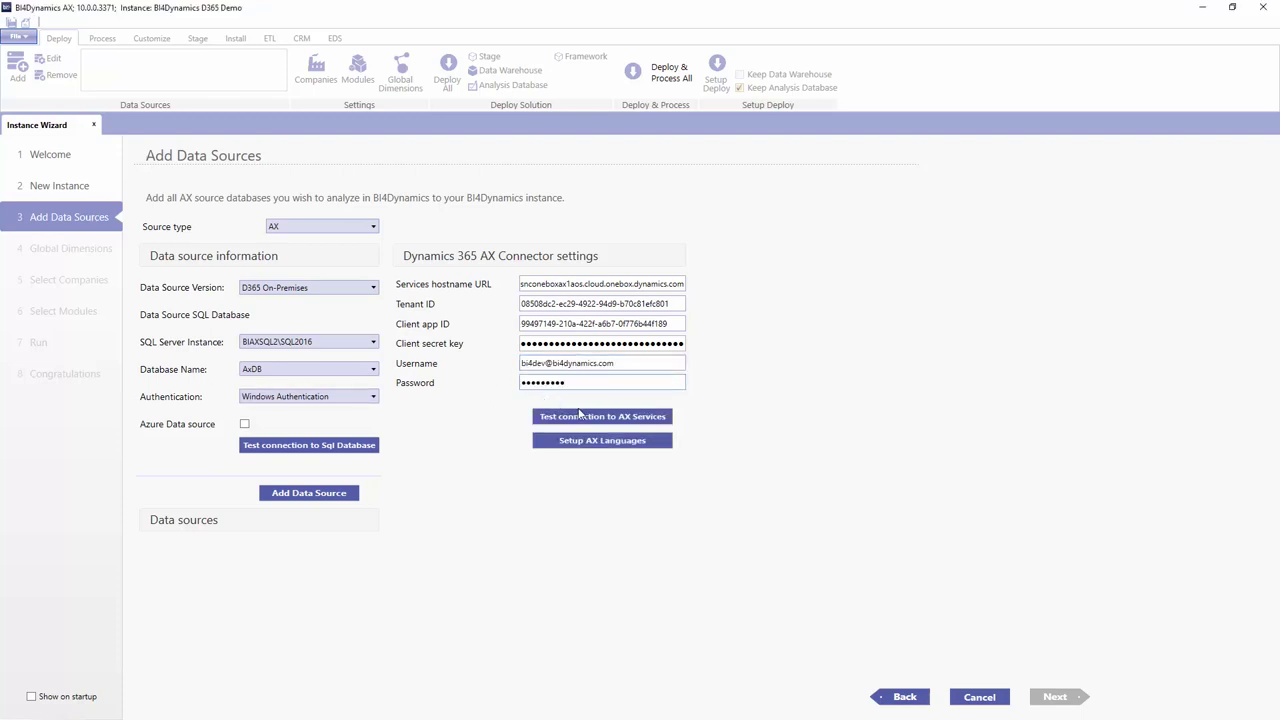
{"action": "left_click", "coordinate": [582, 416]}
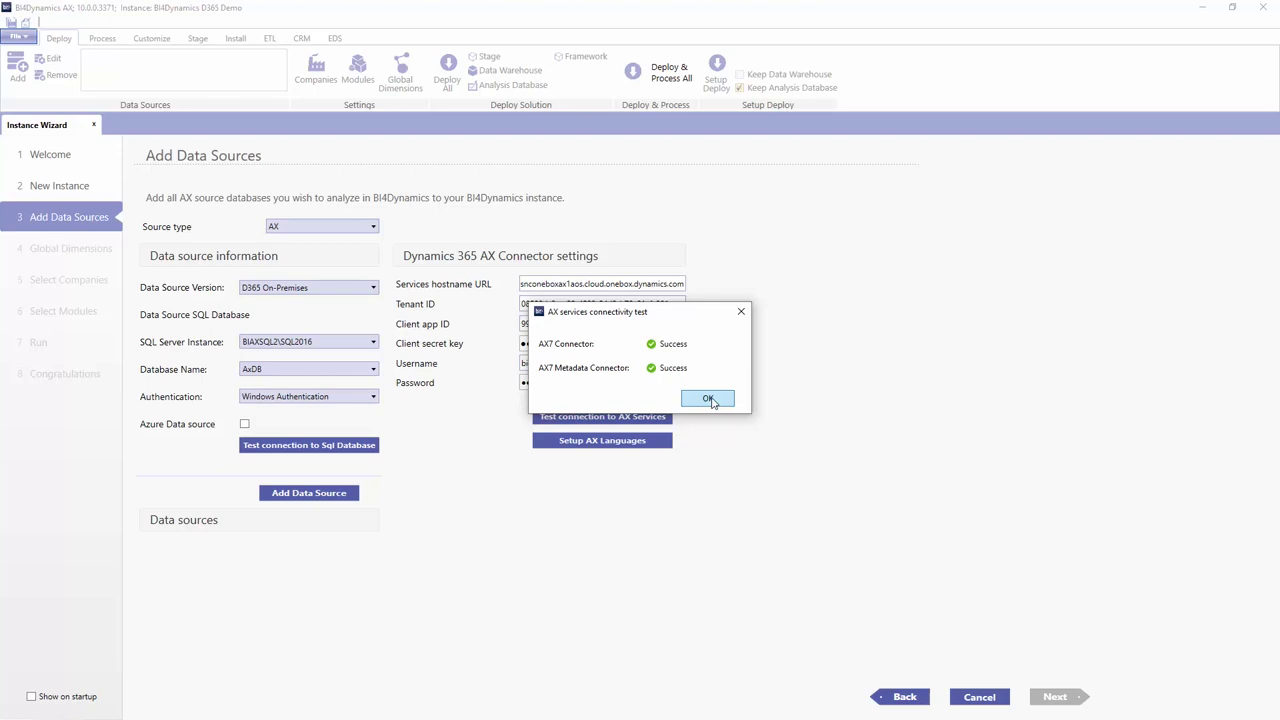
{"action": "left_click", "coordinate": [708, 399]}
- Review the AX languages, keeping 1033-EN-US, and add the AxDB data source
{"action": "left_click", "coordinate": [658, 441]}
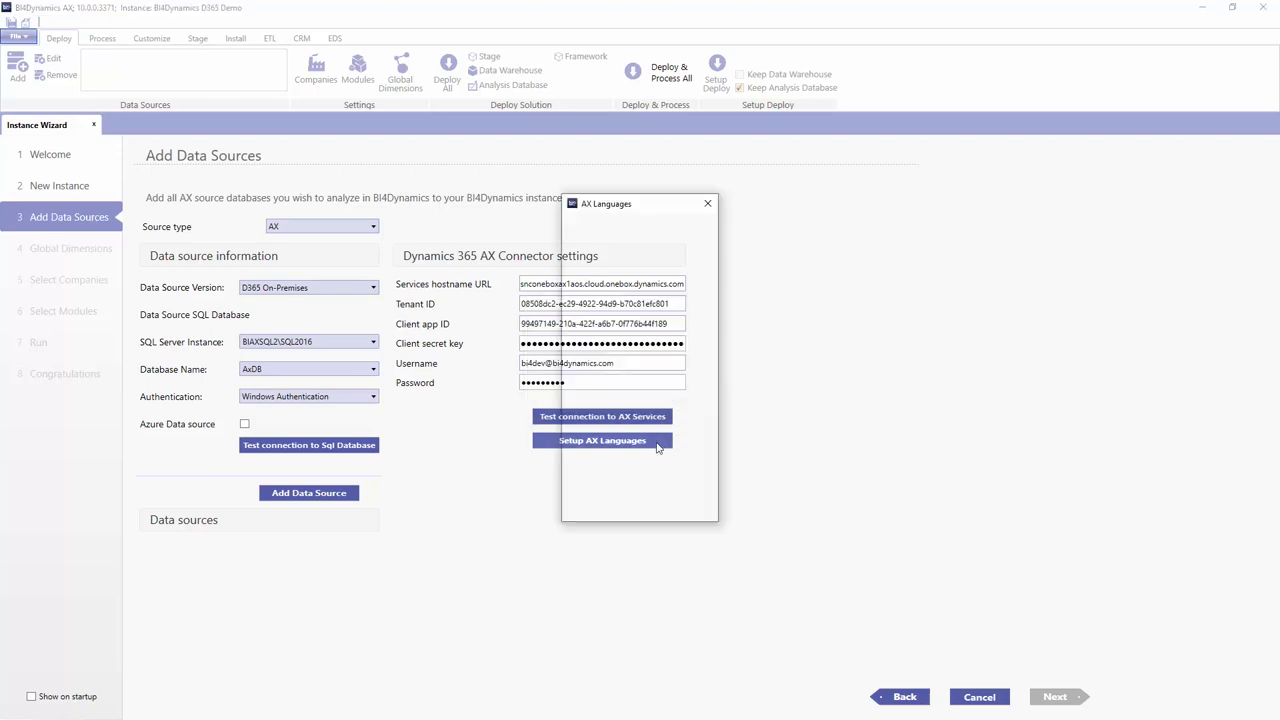
{"action": "left_click", "coordinate": [705, 205]}
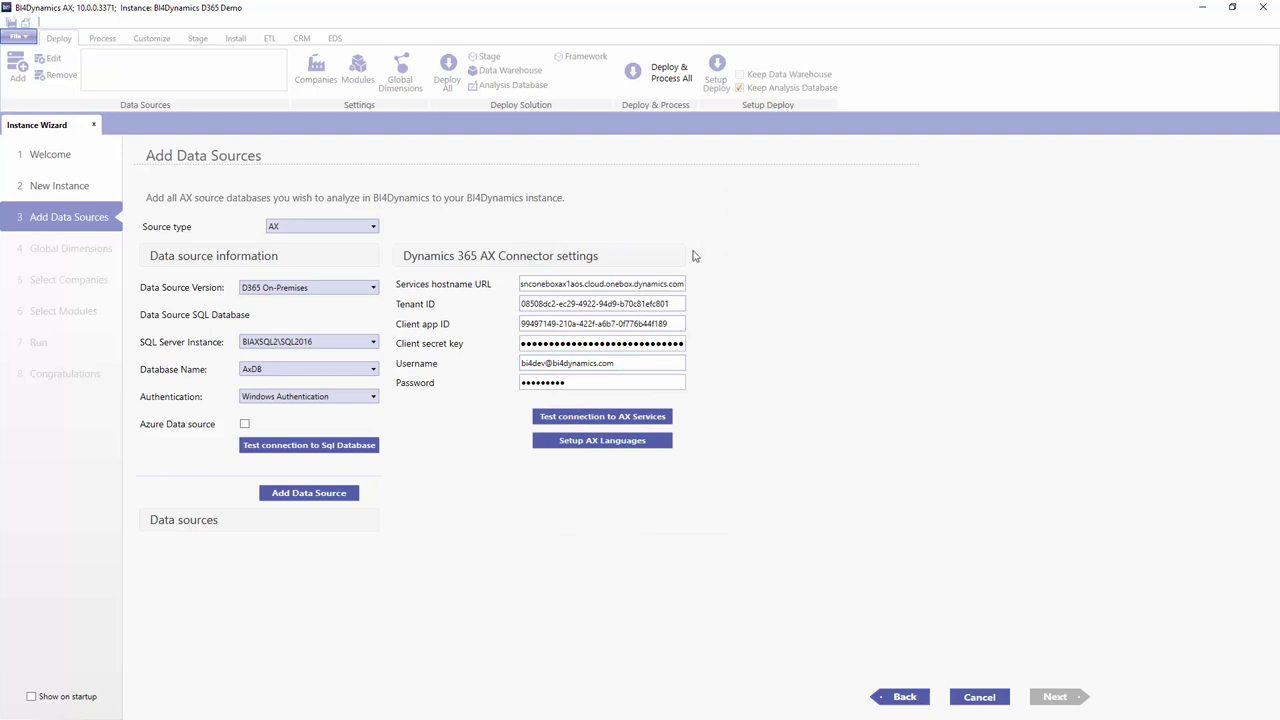
{"action": "left_click", "coordinate": [321, 505]}
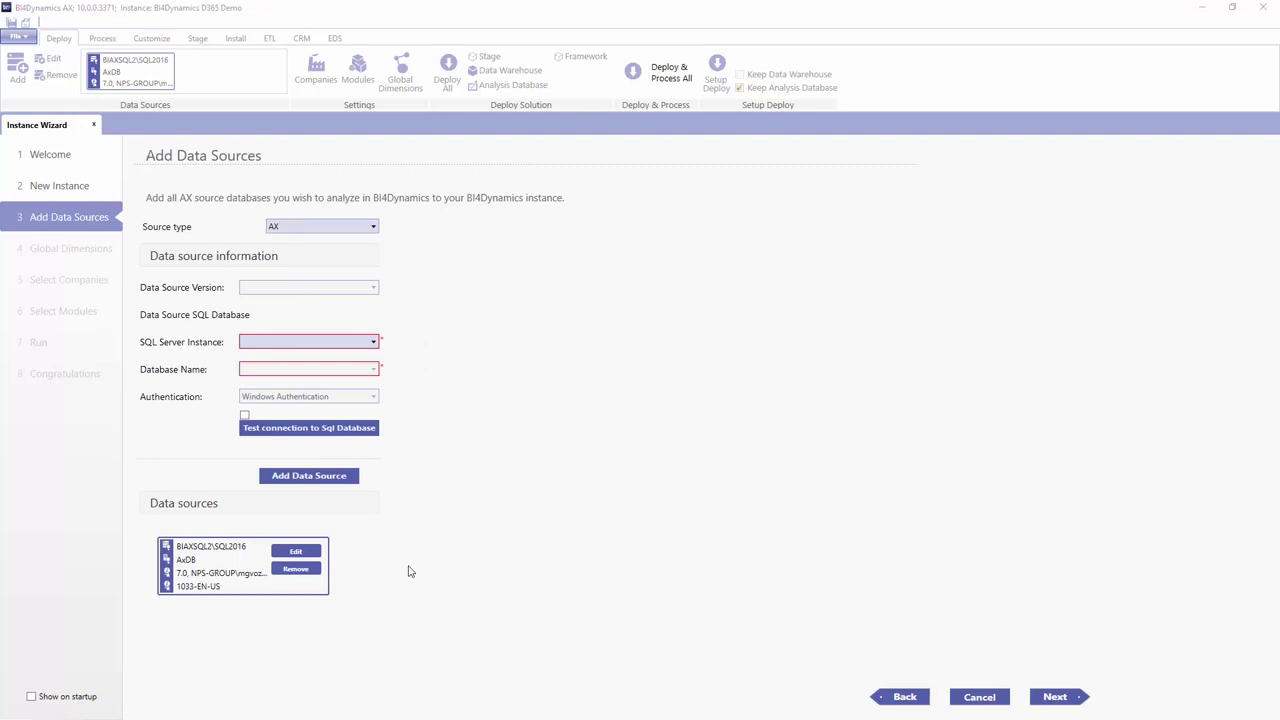
- Continue to Global Dimensions once the AxDB data source appears in the list
{"action": "left_click", "coordinate": [1055, 697]}
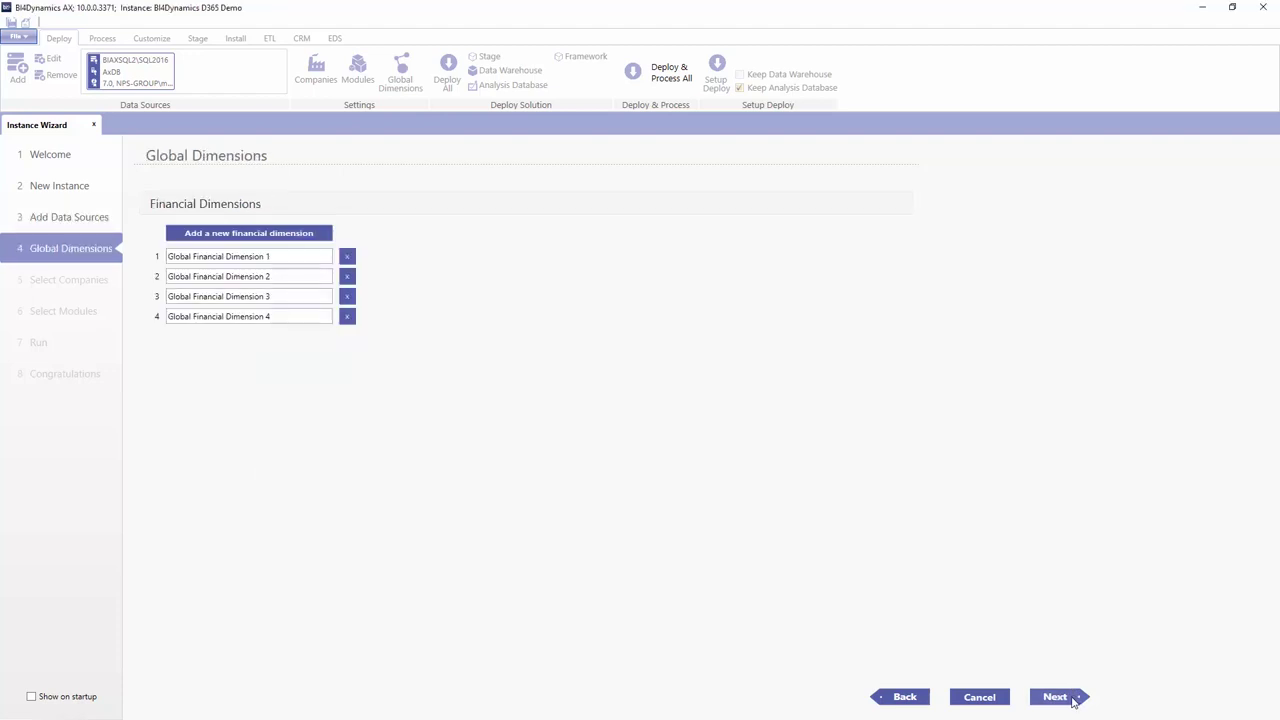
- Delete the default financial dimensions and add one named FD Cost Center
{"action": "left_click", "coordinate": [347, 258]}
{"action": "left_click", "coordinate": [347, 258]}
{"action": "left_click", "coordinate": [347, 258]}
{"action": "left_click", "coordinate": [347, 258]}
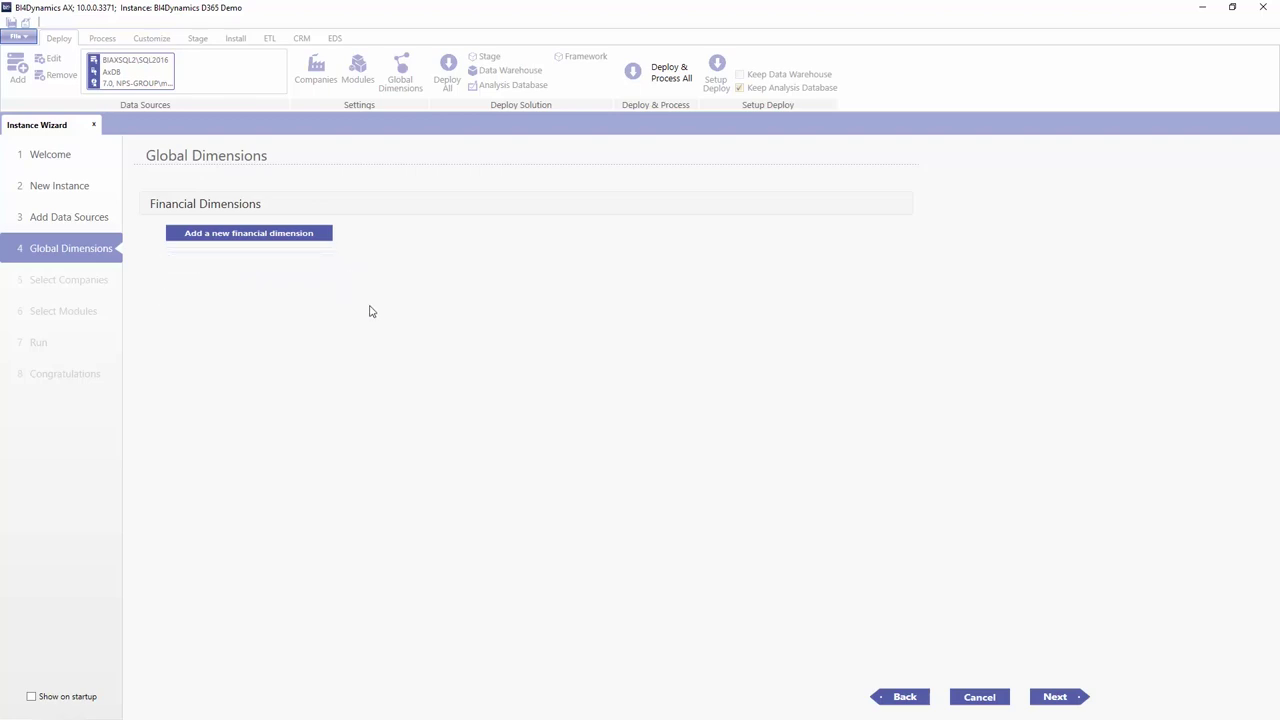
{"action": "left_click", "coordinate": [256, 237]}
{"action": "left_click", "coordinate": [293, 256]}
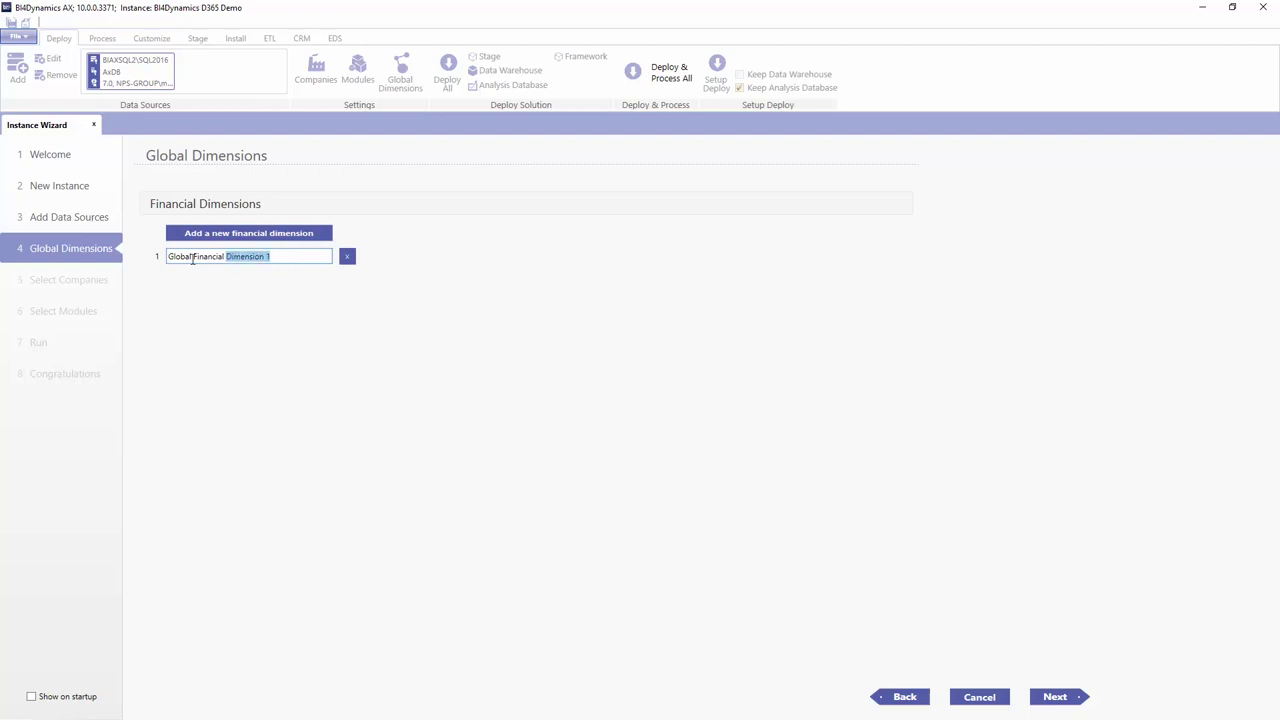
{"action": "left_click_drag", "start_coordinate": [181, 259], "coordinate": [148, 262]}
{"action": "type", "text": "FD Cost Center"}
{"action": "key", "text": "Tab"}
- Add a second dimension named FD Department and continue to Select Companies
{"action": "left_click", "coordinate": [289, 240]}
{"action": "left_click_drag", "start_coordinate": [280, 276], "coordinate": [87, 278]}
{"action": "type", "text": "FD Department"}
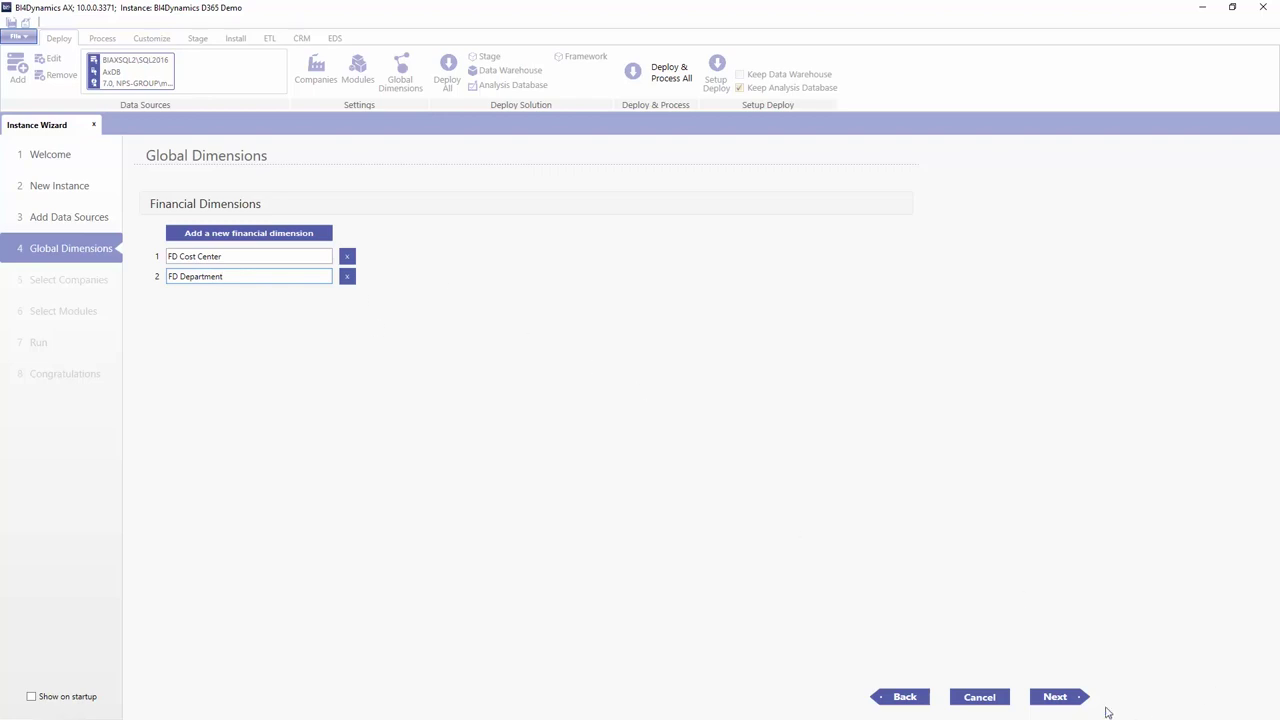
{"action": "left_click", "coordinate": [1058, 697]}
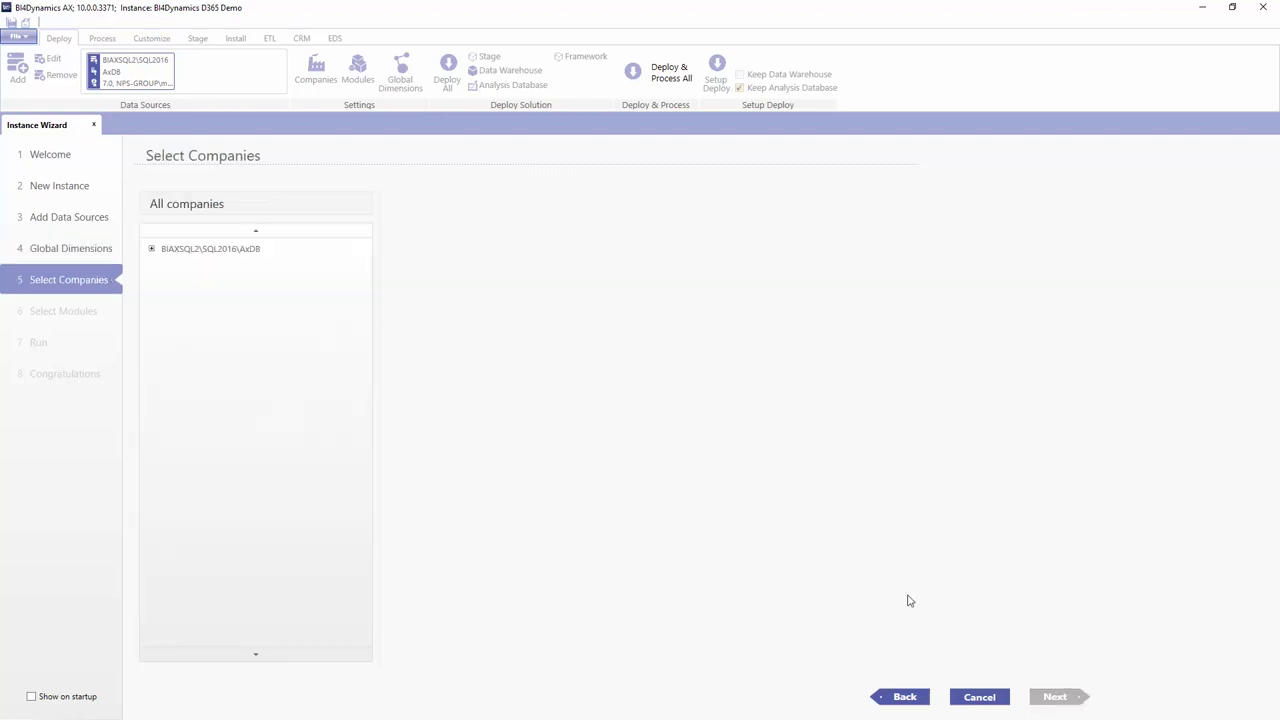
- Expand AxDB > Initial Partition and tick the ussi, usrt and uspi companies
{"action": "left_click", "coordinate": [152, 249]}
{"action": "left_click", "coordinate": [164, 268]}
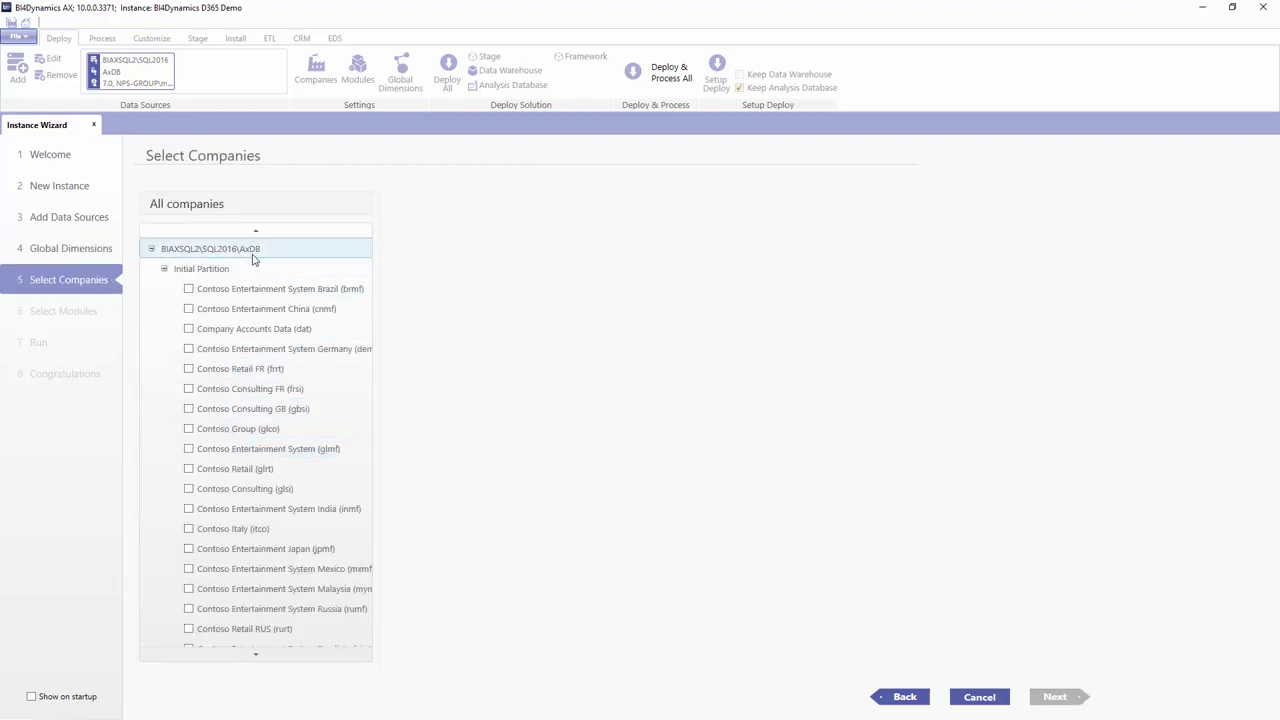
{"action": "scroll", "coordinate": [200, 470], "scroll_direction": "down", "scroll_amount": 5}
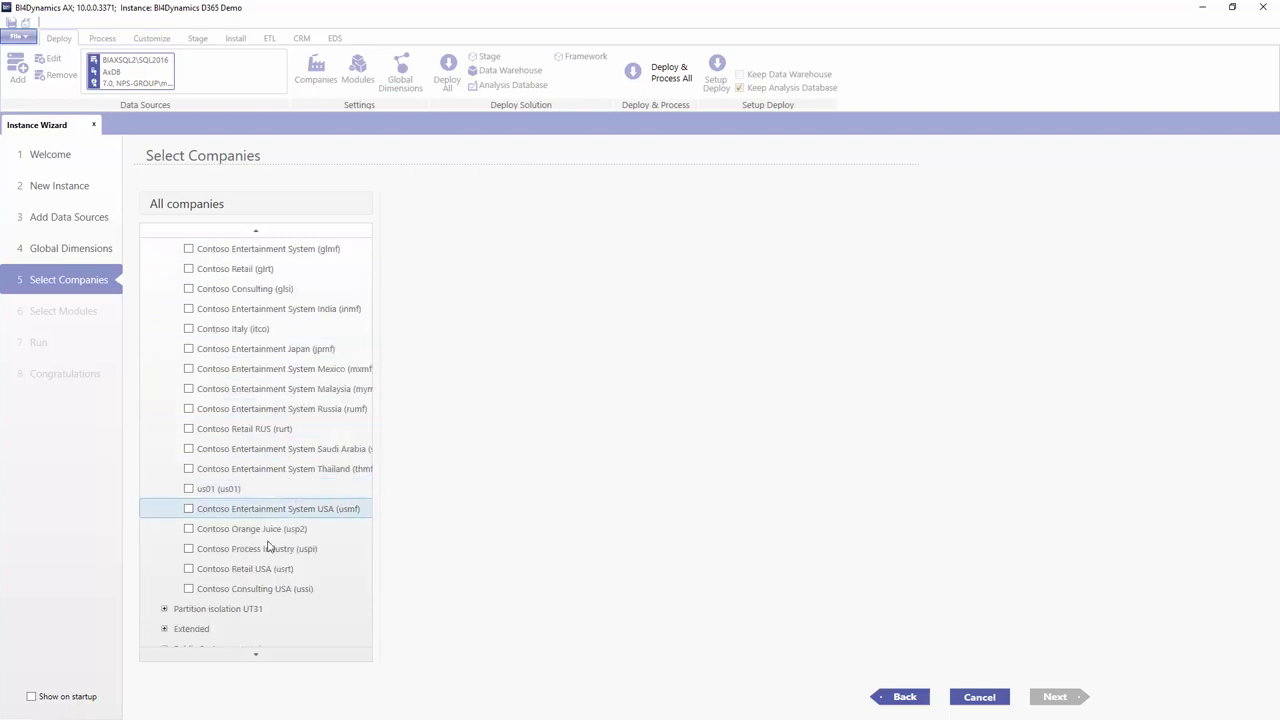
{"action": "left_click", "coordinate": [190, 594]}
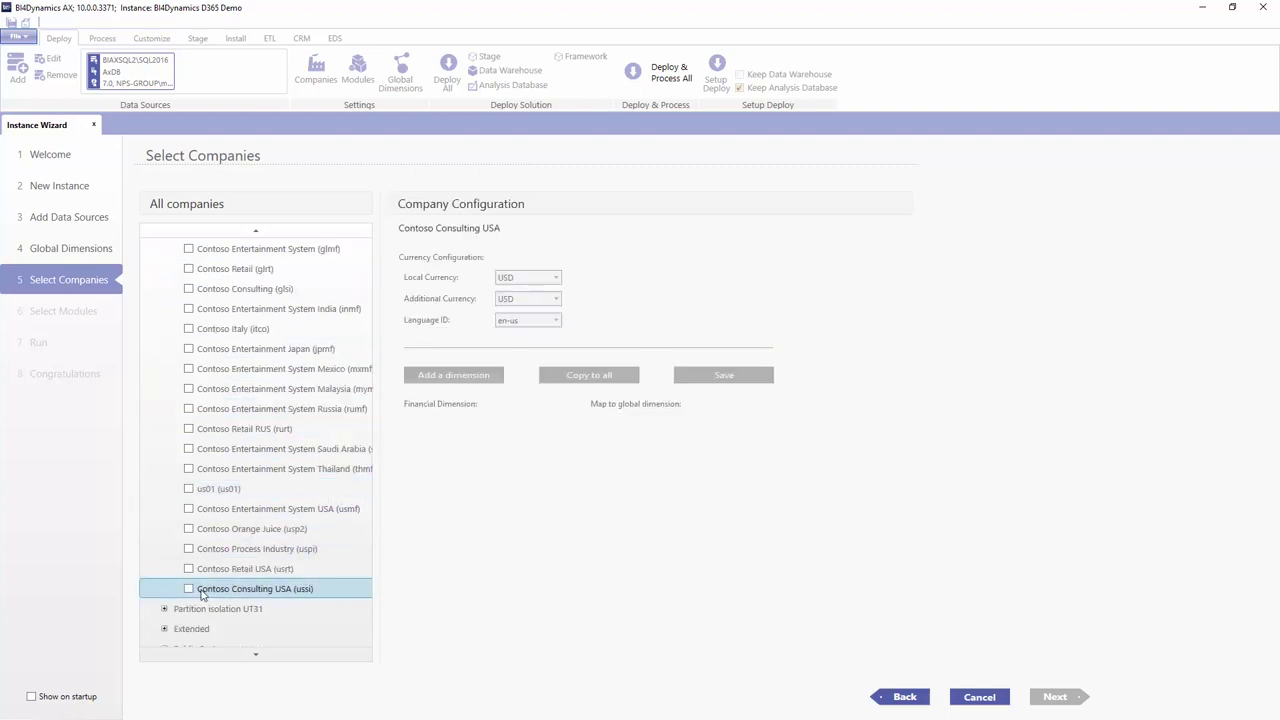
{"action": "left_click", "coordinate": [189, 590]}
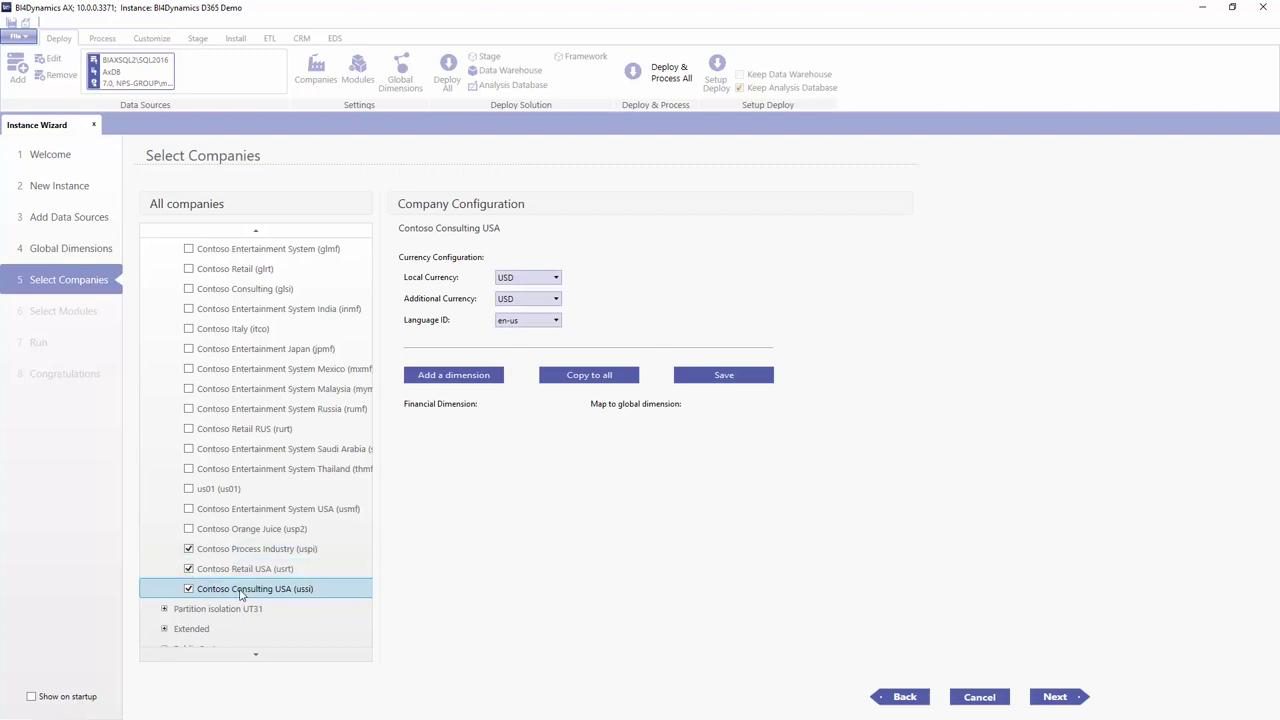
{"action": "left_click", "coordinate": [270, 569]}
{"action": "left_click", "coordinate": [270, 590]}
- Set EUR as Contoso Consulting USA's additional currency
{"action": "left_click", "coordinate": [528, 300]}
{"action": "key", "text": "e"}
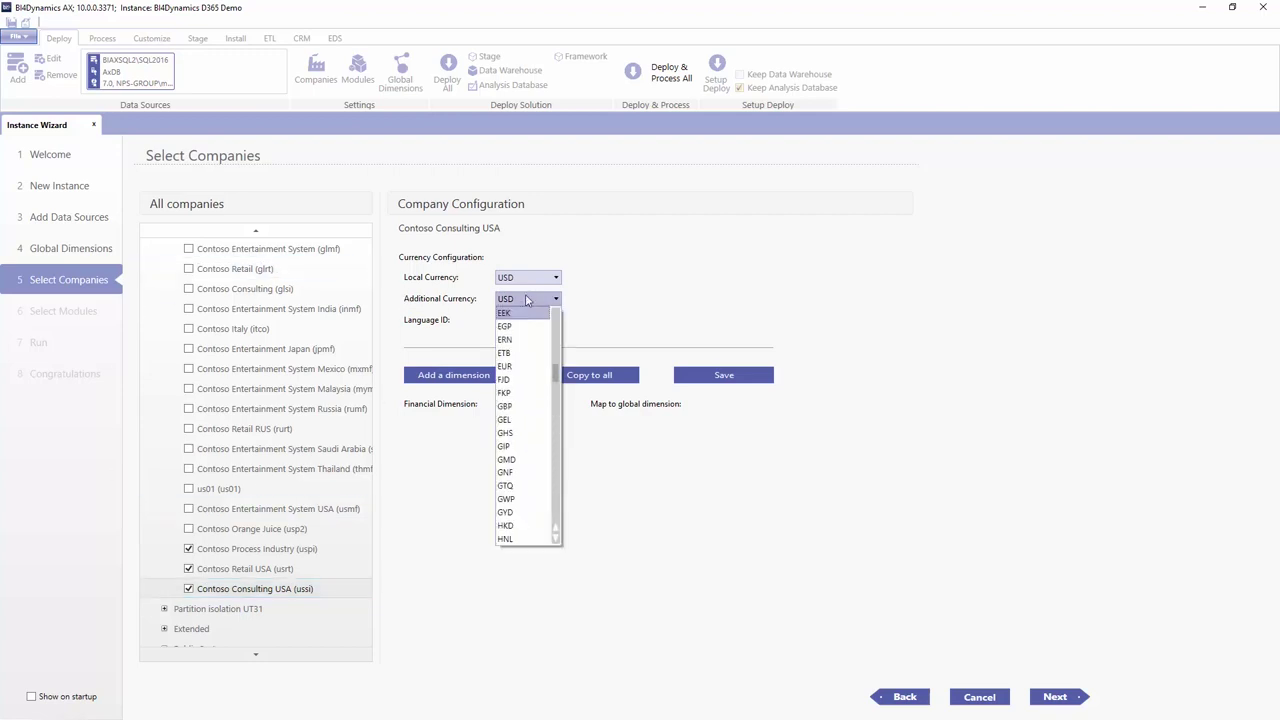
{"action": "key", "text": "Down"}
{"action": "key", "text": "Down"}
{"action": "key", "text": "Down"}
{"action": "key", "text": "Down"}
{"action": "key", "text": "Return"}
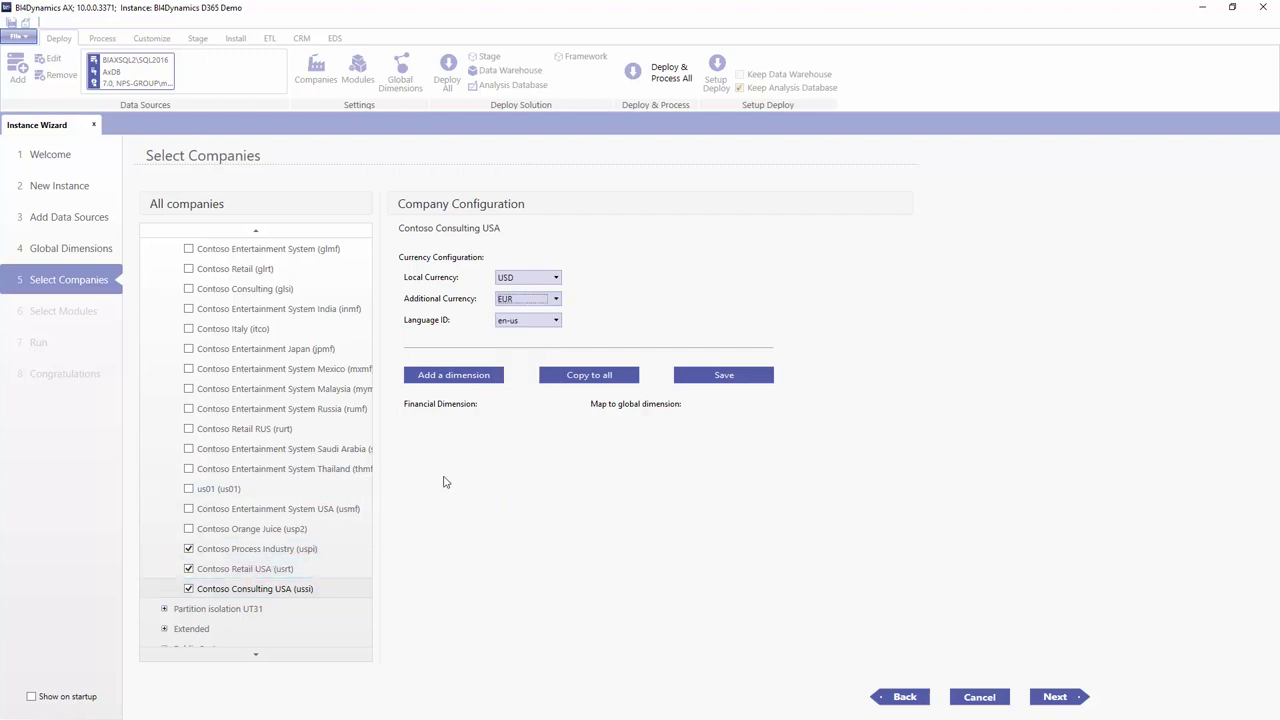
- Add two dimension rows mapping FD Cost Center to CostCenter and FD Department to Department
{"action": "left_click", "coordinate": [455, 378]}
{"action": "left_click", "coordinate": [457, 379]}
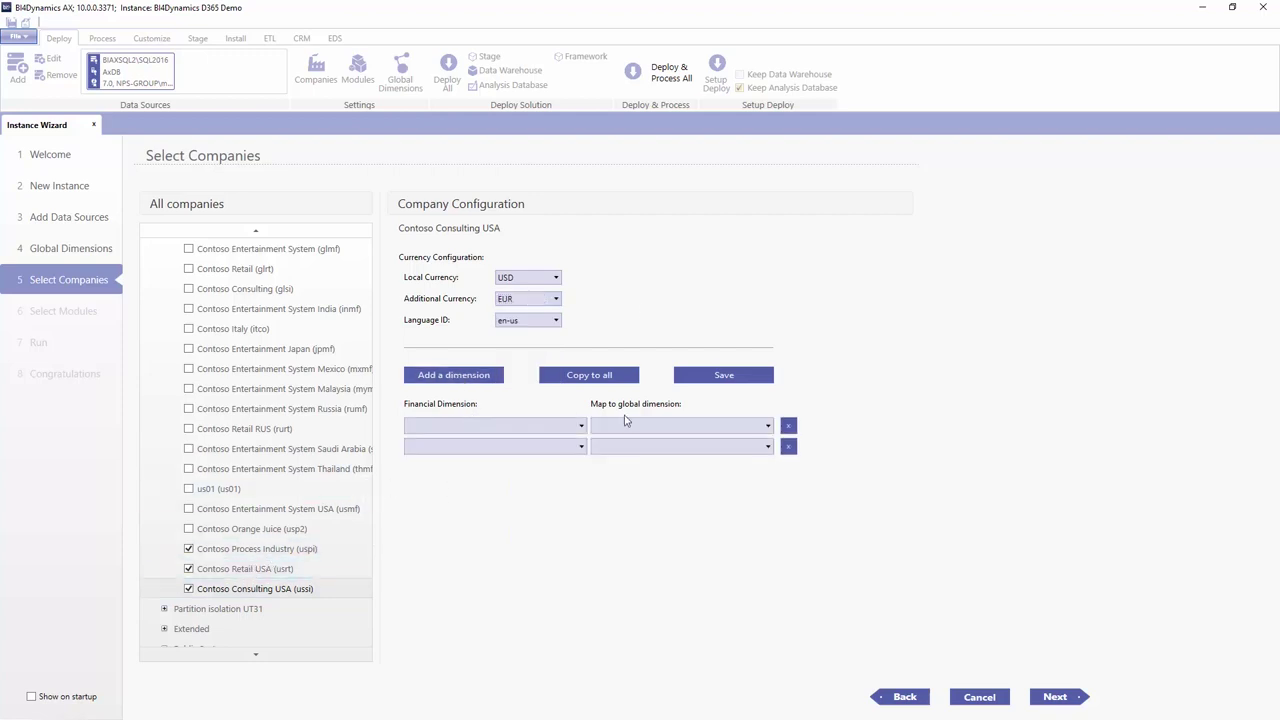
{"action": "left_click", "coordinate": [650, 427]}
{"action": "left_click", "coordinate": [651, 455]}
{"action": "left_click", "coordinate": [651, 448]}
{"action": "left_click", "coordinate": [645, 490]}
{"action": "left_click", "coordinate": [463, 428]}
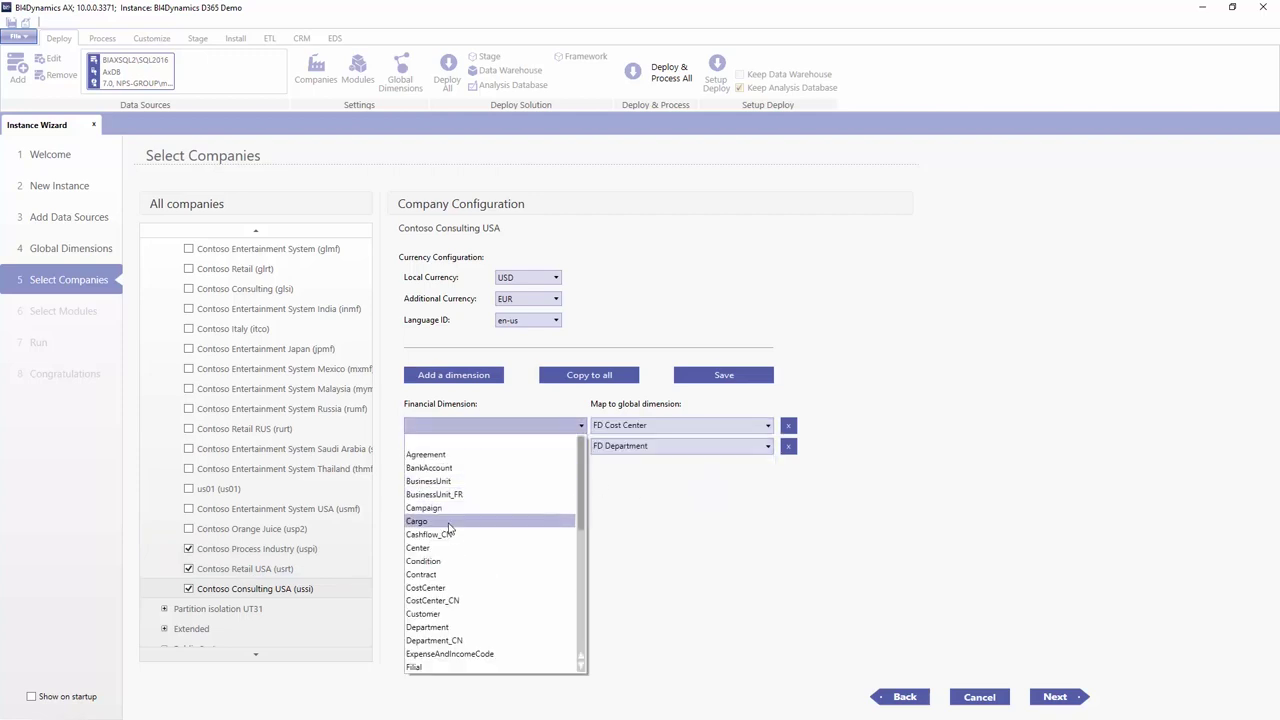
{"action": "left_click", "coordinate": [438, 590]}
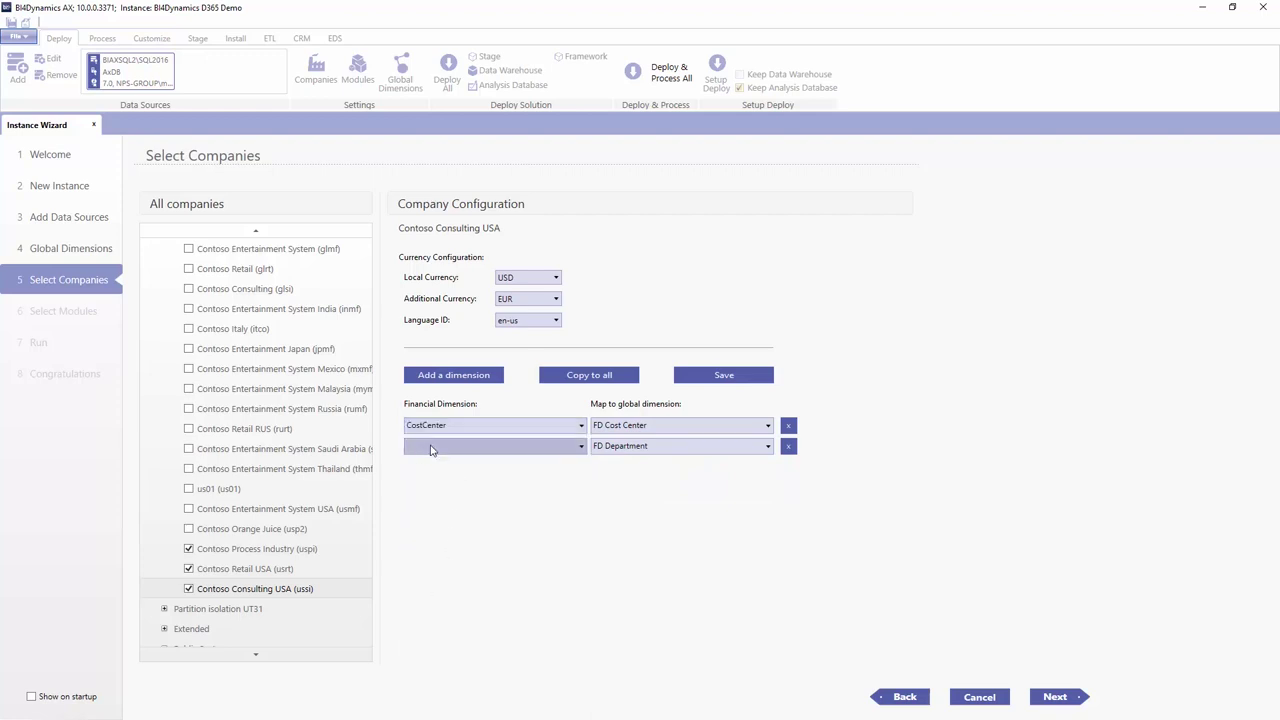
{"action": "left_click", "coordinate": [436, 446]}
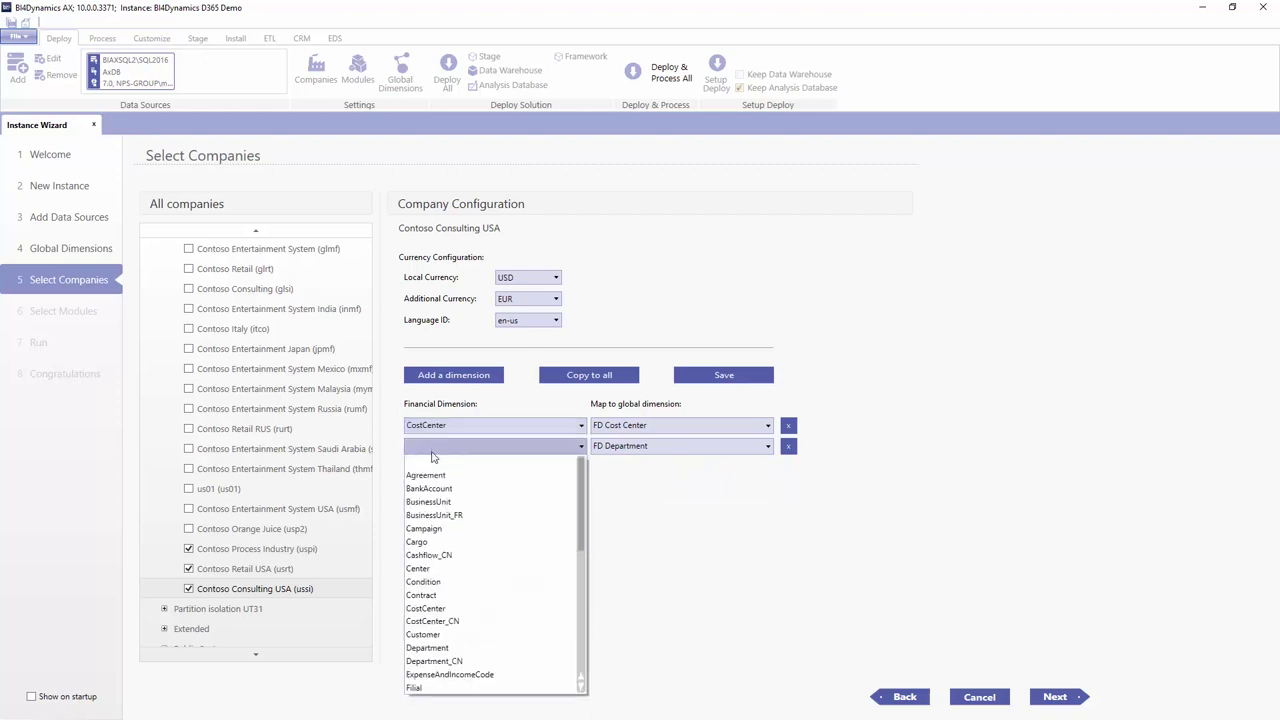
{"action": "left_click", "coordinate": [448, 651]}
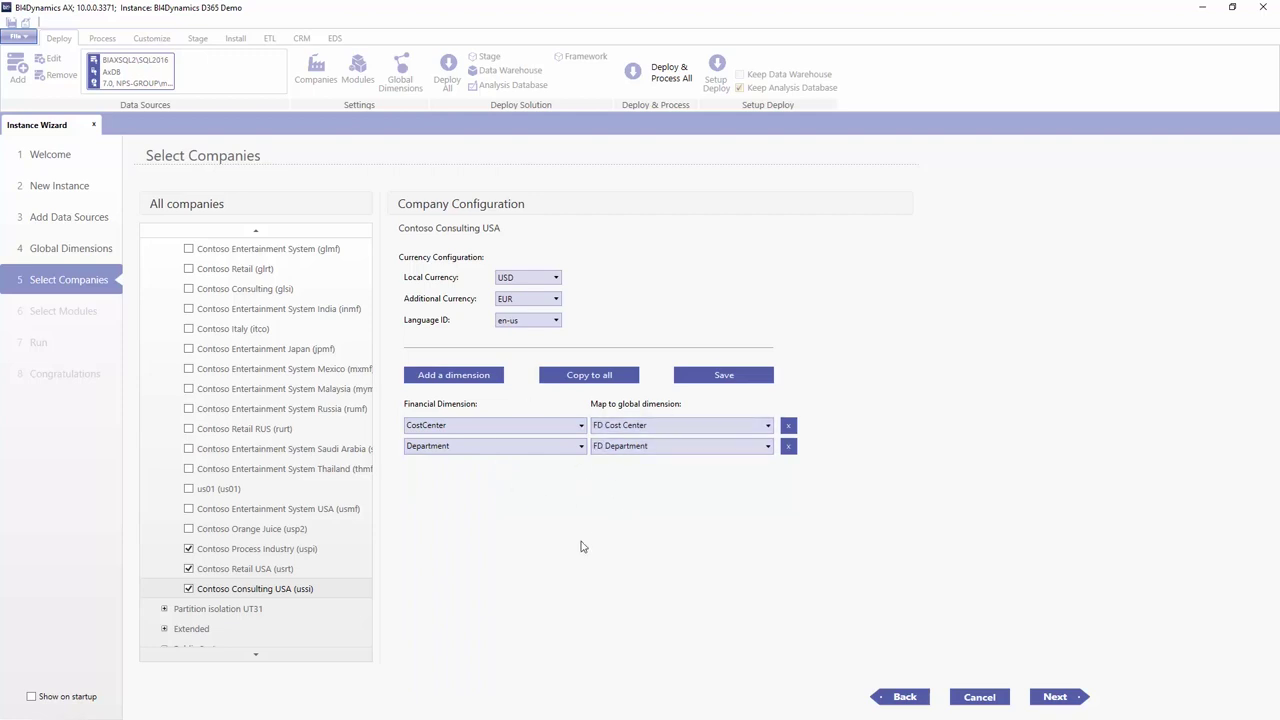
- Save the dimension mappings and dismiss the save results warning
{"action": "left_click", "coordinate": [716, 374]}
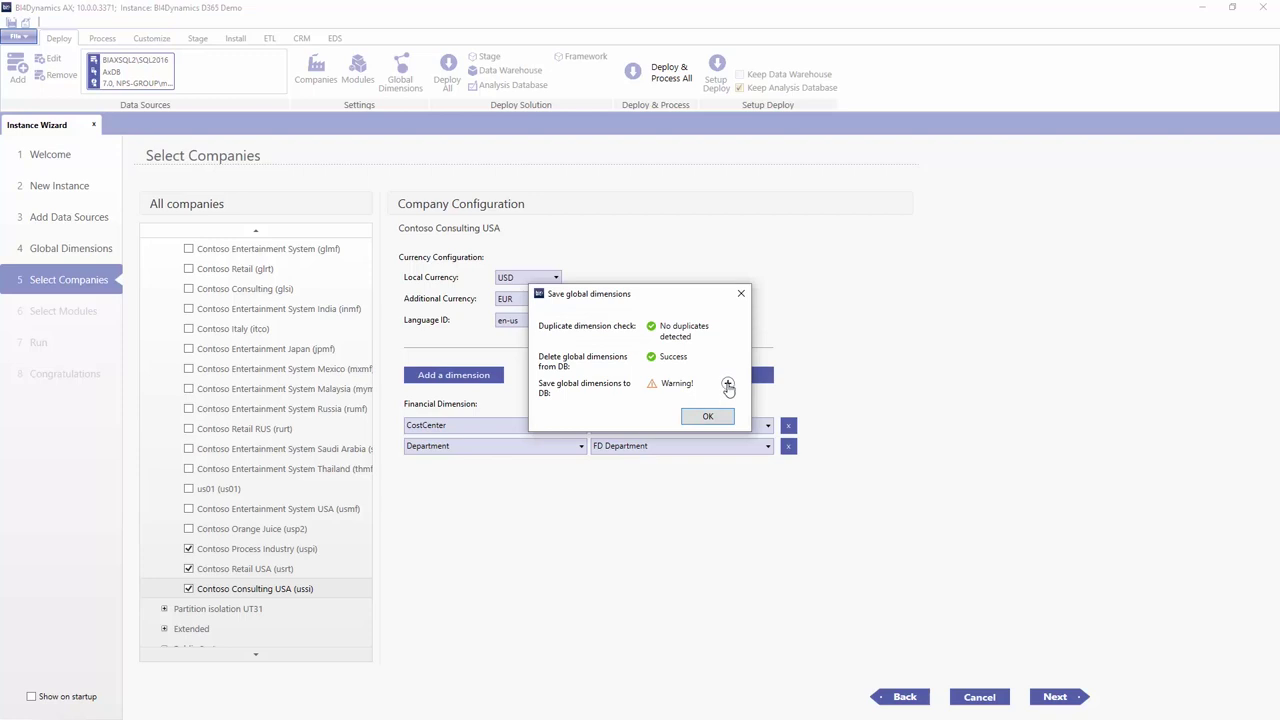
{"action": "left_click", "coordinate": [727, 383]}
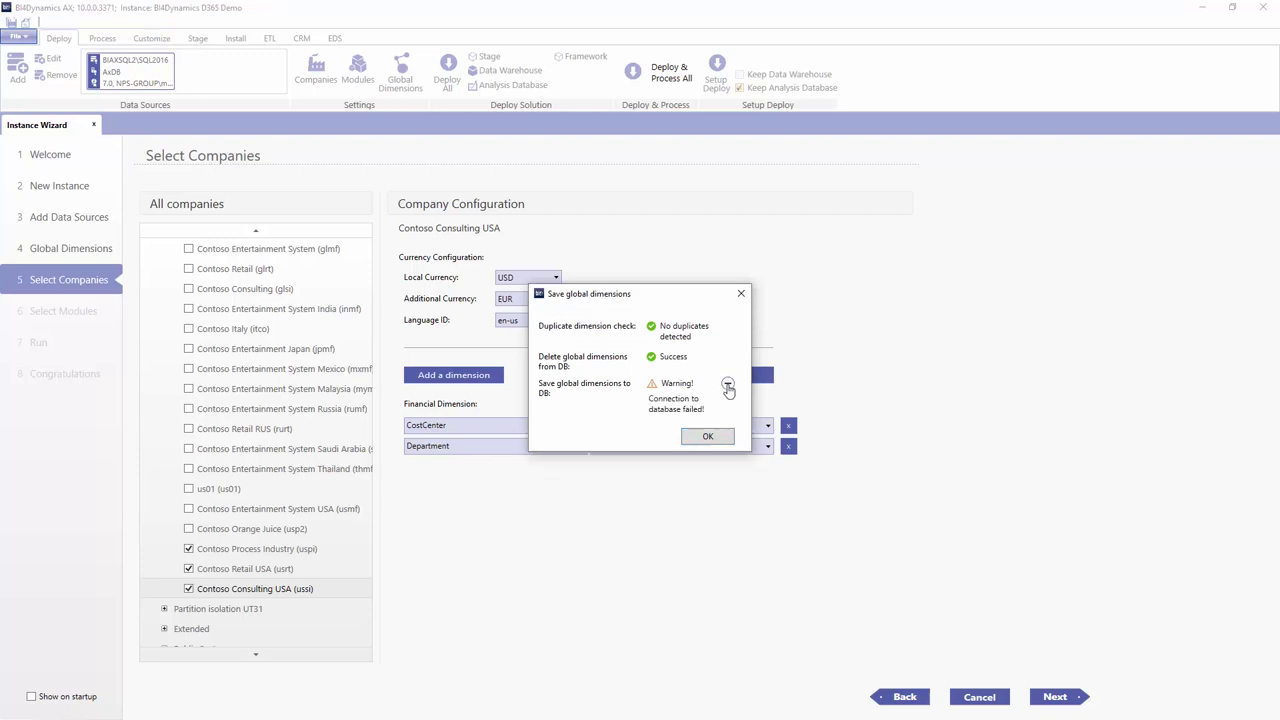
{"action": "left_click", "coordinate": [707, 438]}
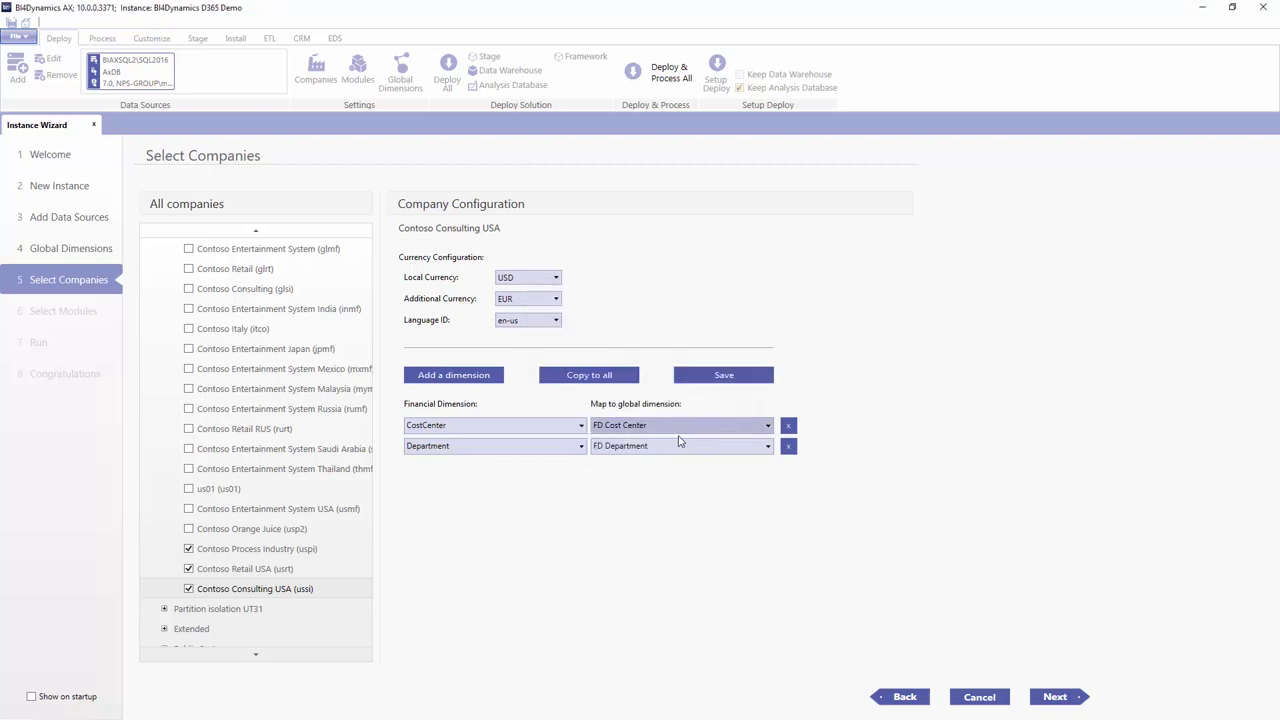
- Give Contoso Retail USA EUR as additional currency and save it
{"action": "left_click", "coordinate": [285, 570]}
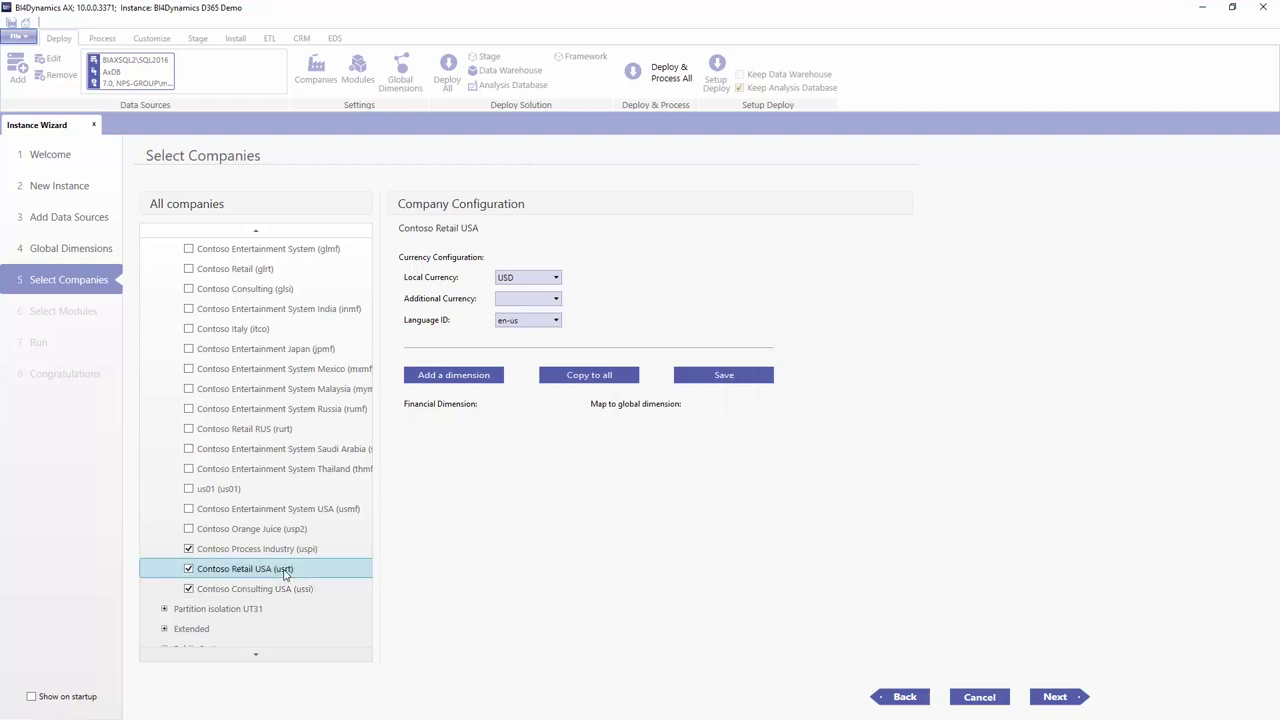
{"action": "left_click", "coordinate": [526, 299]}
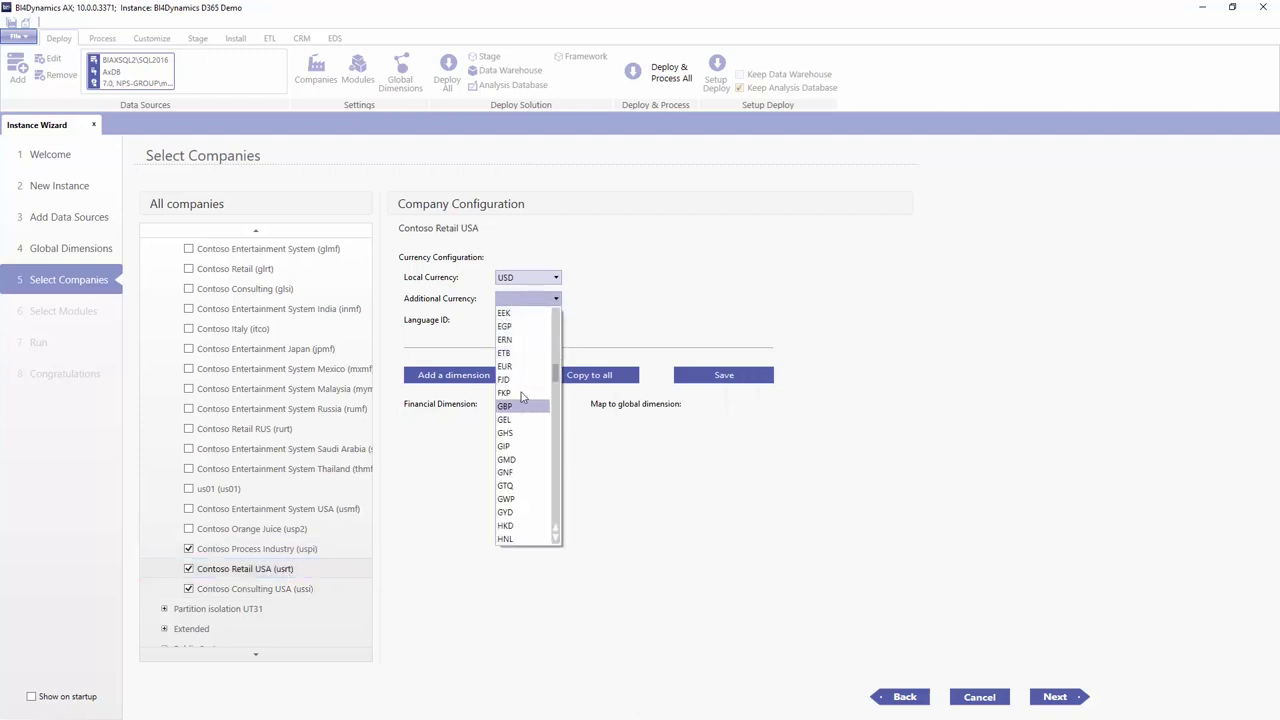
{"action": "left_click", "coordinate": [518, 367]}
{"action": "left_click", "coordinate": [700, 377]}
{"action": "left_click", "coordinate": [707, 418]}
- Enter EUR as Contoso Process Industry's additional currency and add two dimension rows
{"action": "left_click", "coordinate": [312, 550]}
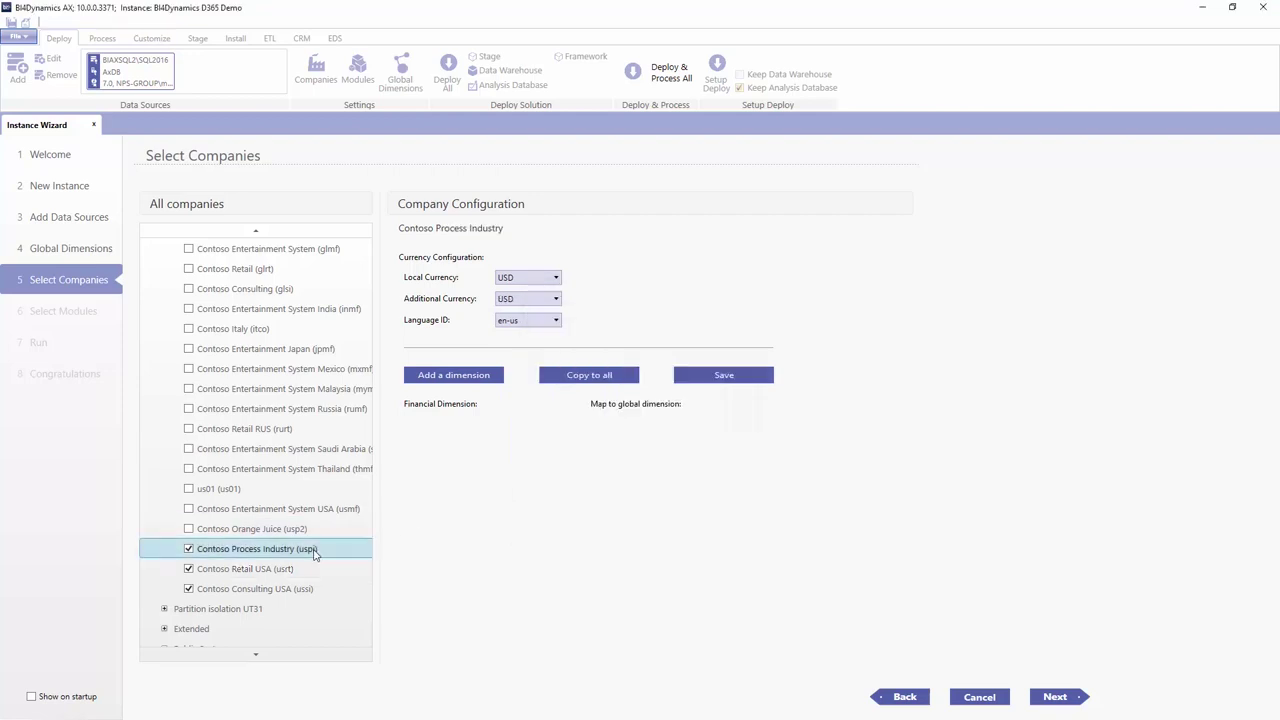
{"action": "left_click", "coordinate": [517, 300]}
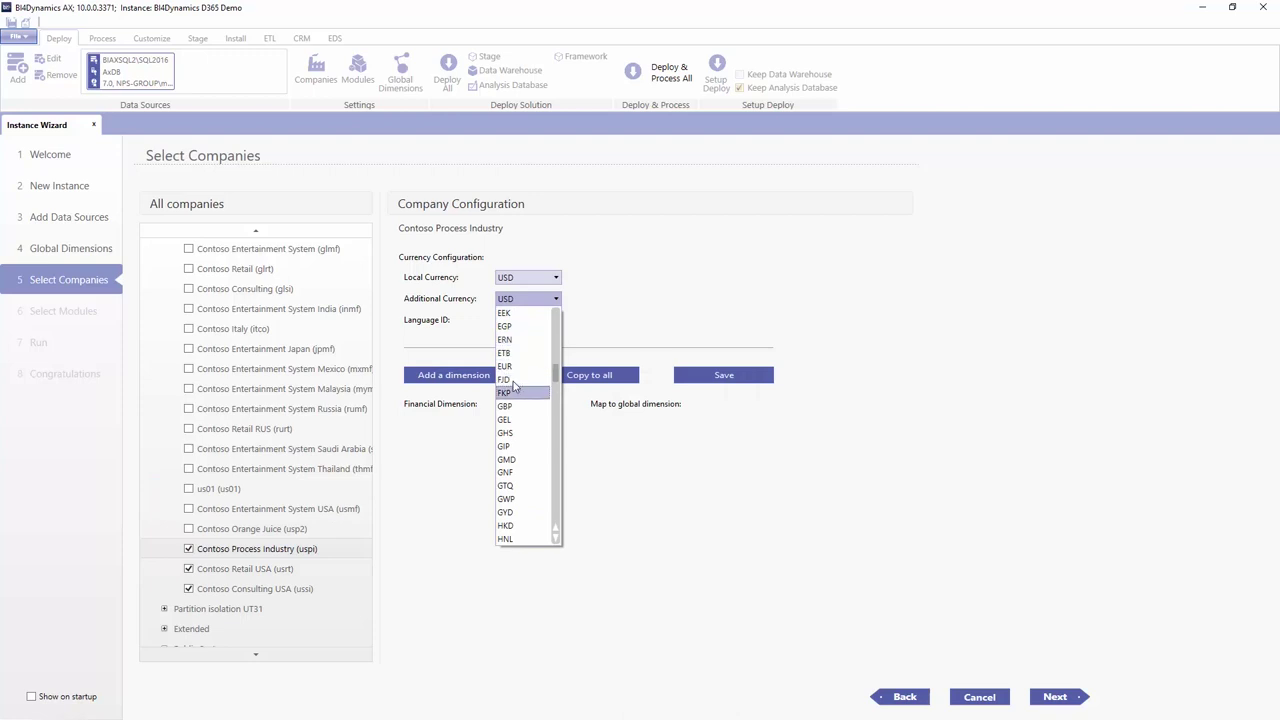
{"action": "key", "text": "Escape"}
{"action": "type", "text": "eur"}
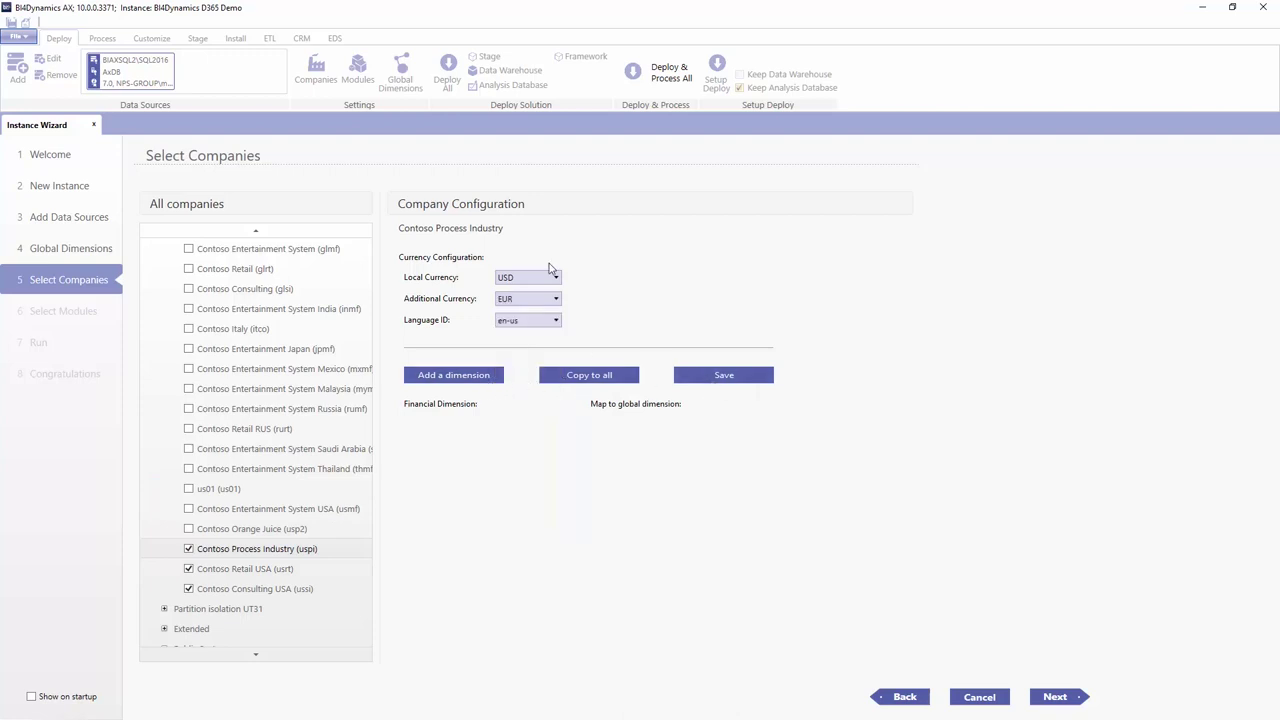
{"action": "left_click", "coordinate": [463, 380]}
{"action": "left_click", "coordinate": [463, 380]}
{"action": "left_click", "coordinate": [495, 428]}
{"action": "left_click", "coordinate": [491, 428]}
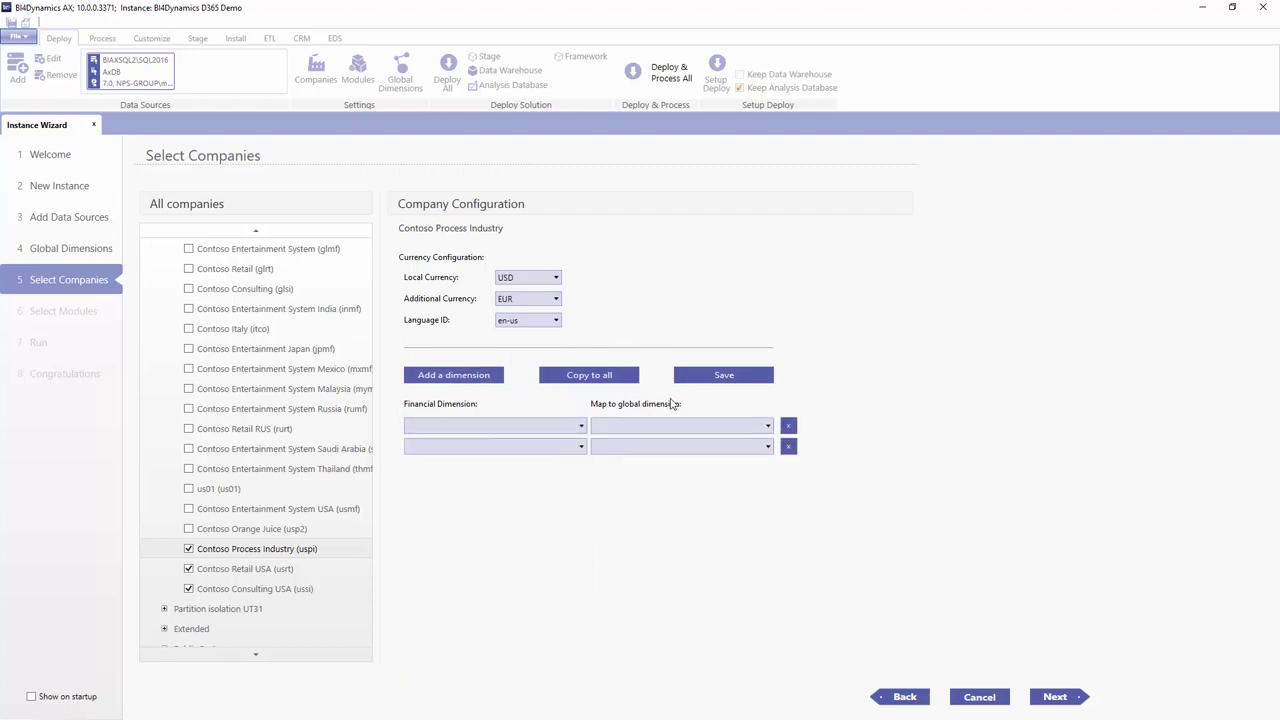
- Copy Contoso Consulting USA's dimension mappings to all companies and check Retail and Process Industry
{"action": "left_click", "coordinate": [302, 590]}
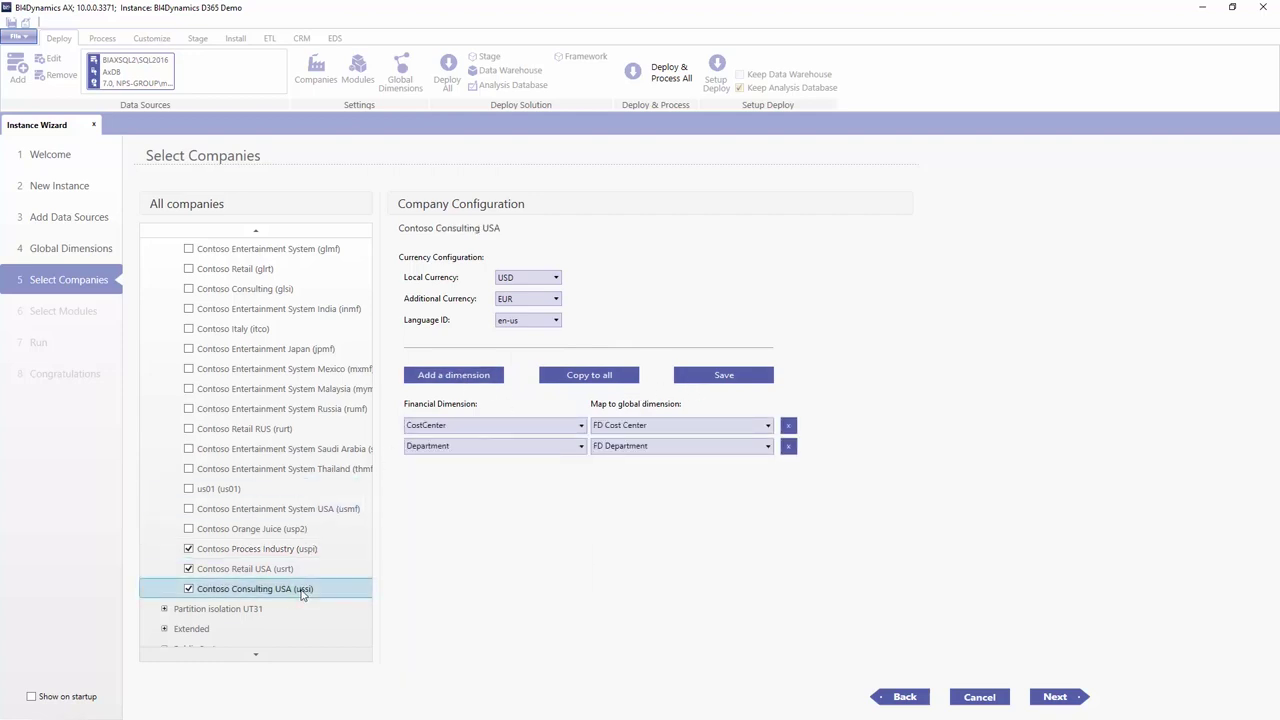
{"action": "left_click", "coordinate": [612, 380]}
{"action": "left_click", "coordinate": [706, 386]}
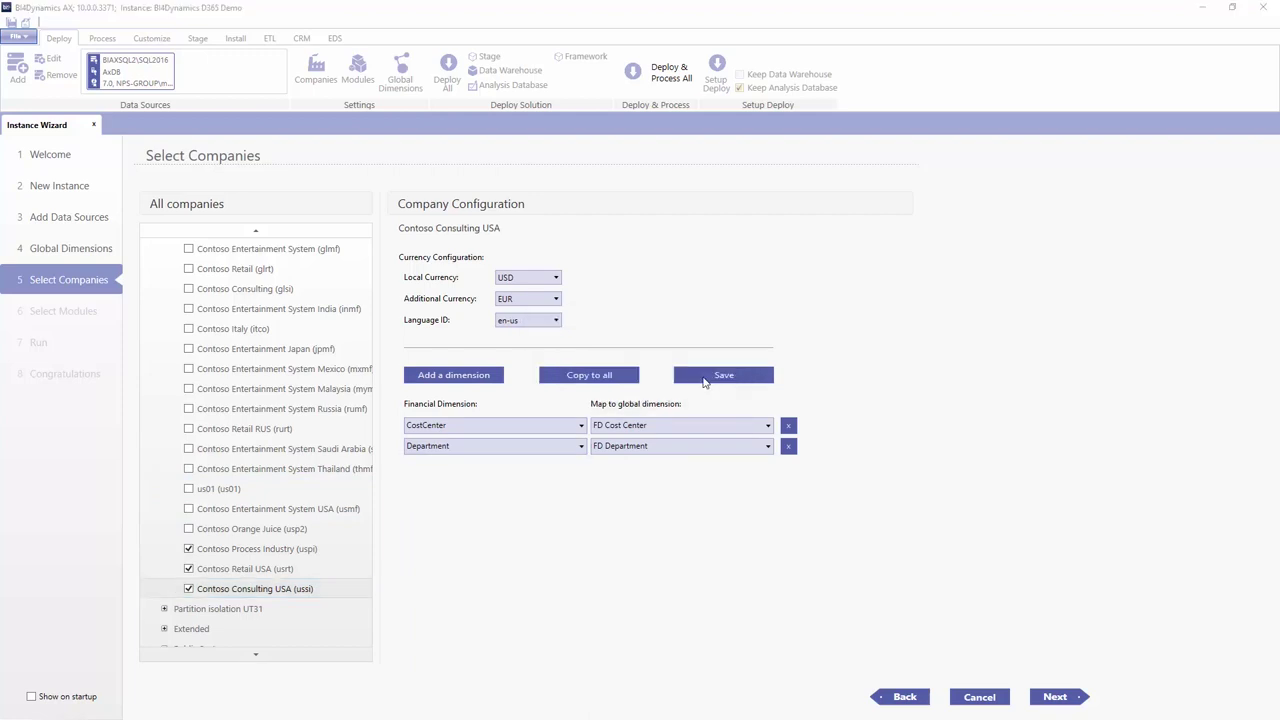
{"action": "left_click", "coordinate": [286, 568]}
{"action": "left_click", "coordinate": [287, 552]}
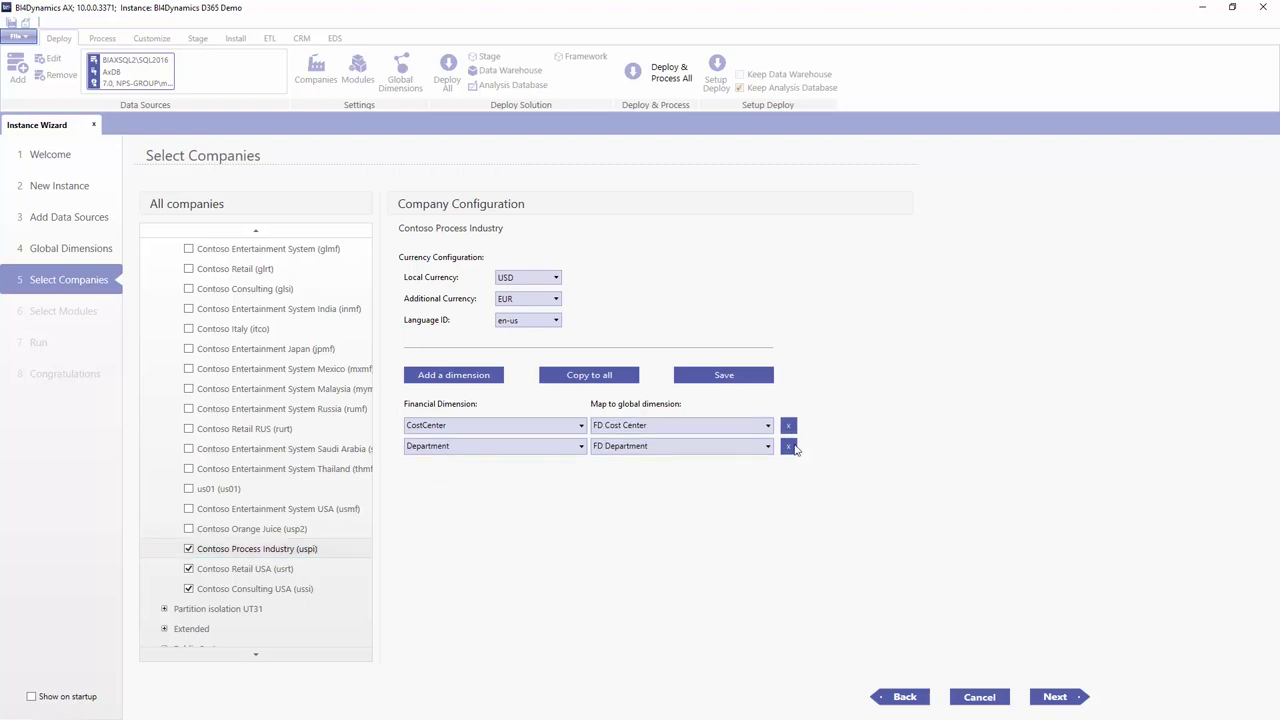
- Save the Contoso Consulting USA configuration and continue to module selection
{"action": "left_click", "coordinate": [289, 568]}
{"action": "left_click", "coordinate": [294, 590]}
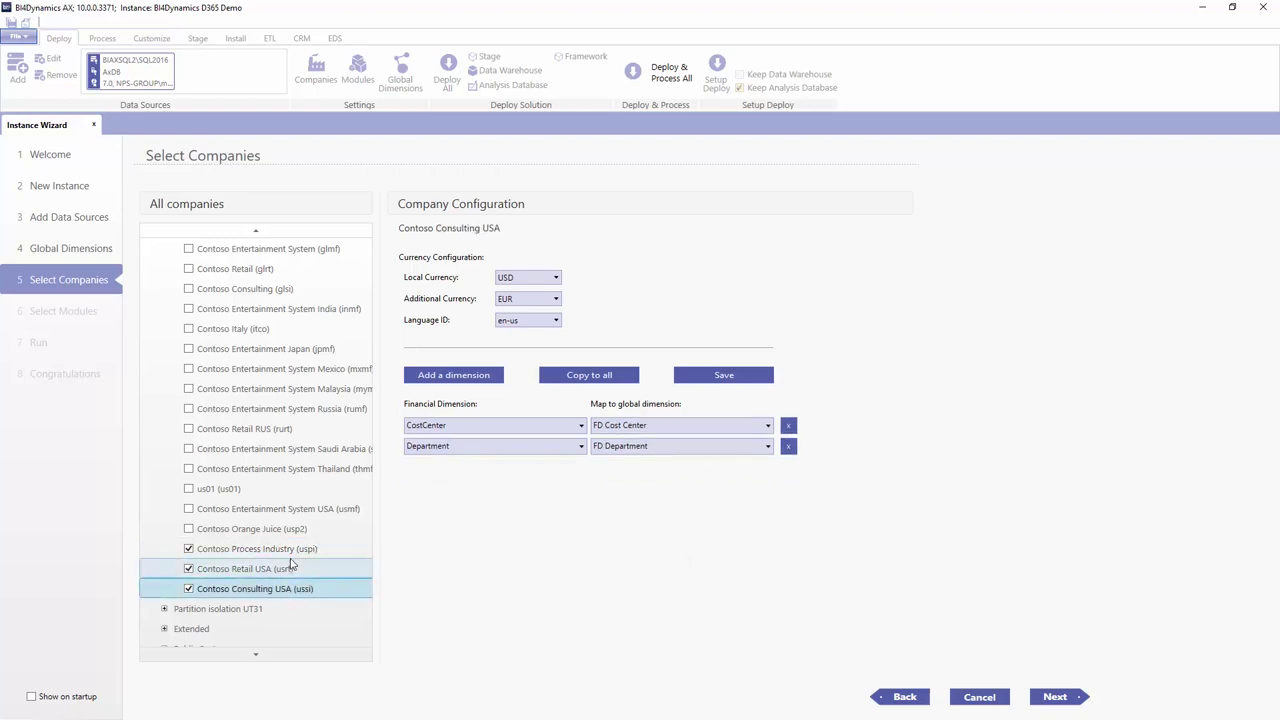
{"action": "left_click", "coordinate": [724, 376]}
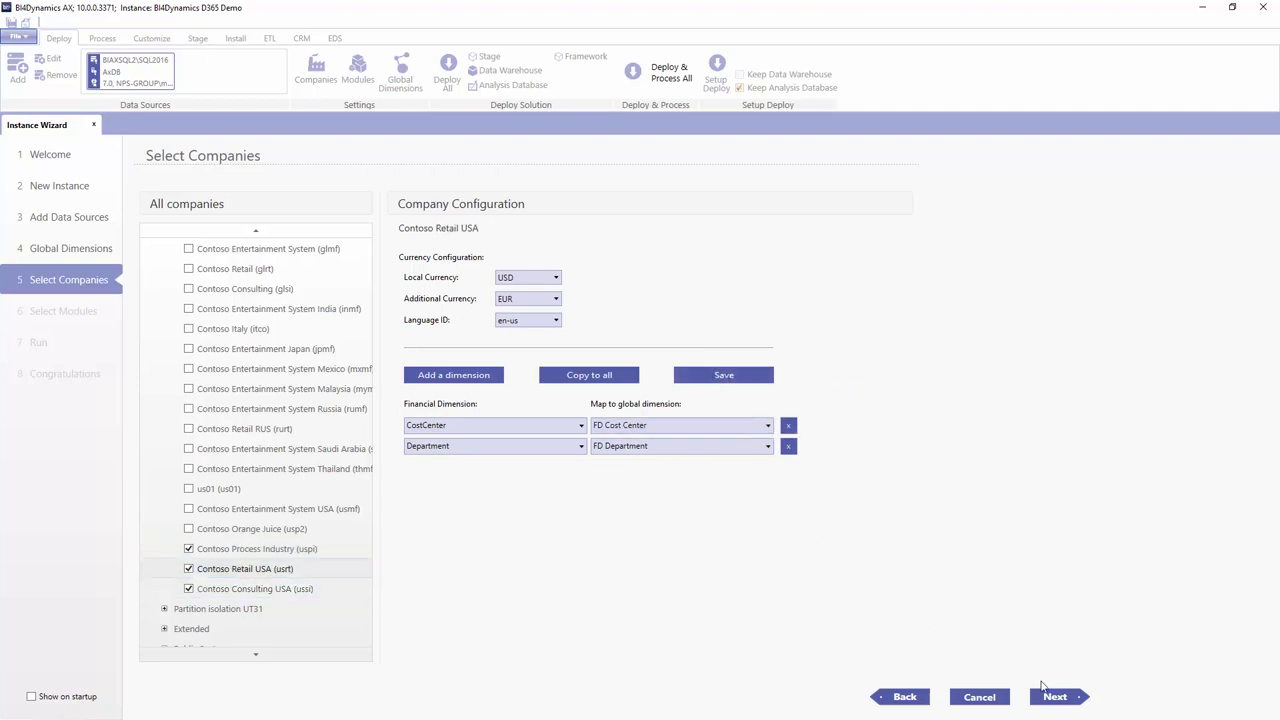
{"action": "left_click", "coordinate": [1068, 702]}
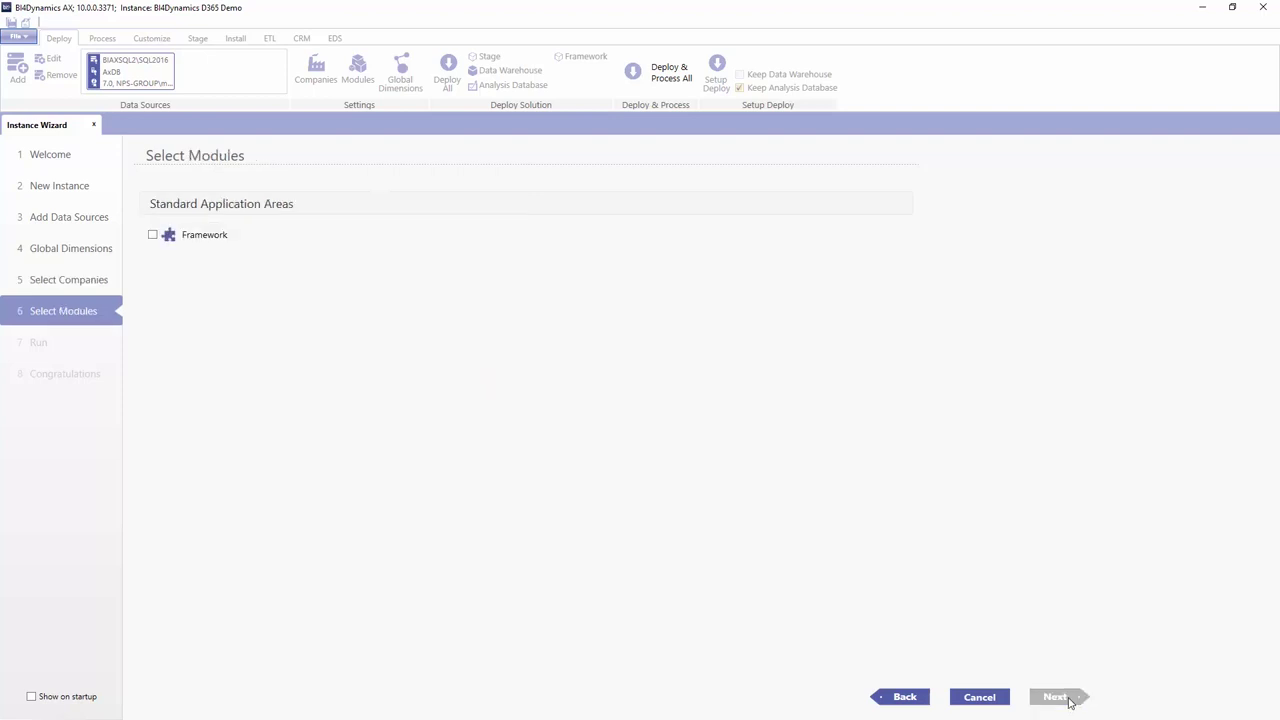
- Tick the Framework module and continue to the Run step
{"action": "left_click", "coordinate": [153, 236]}
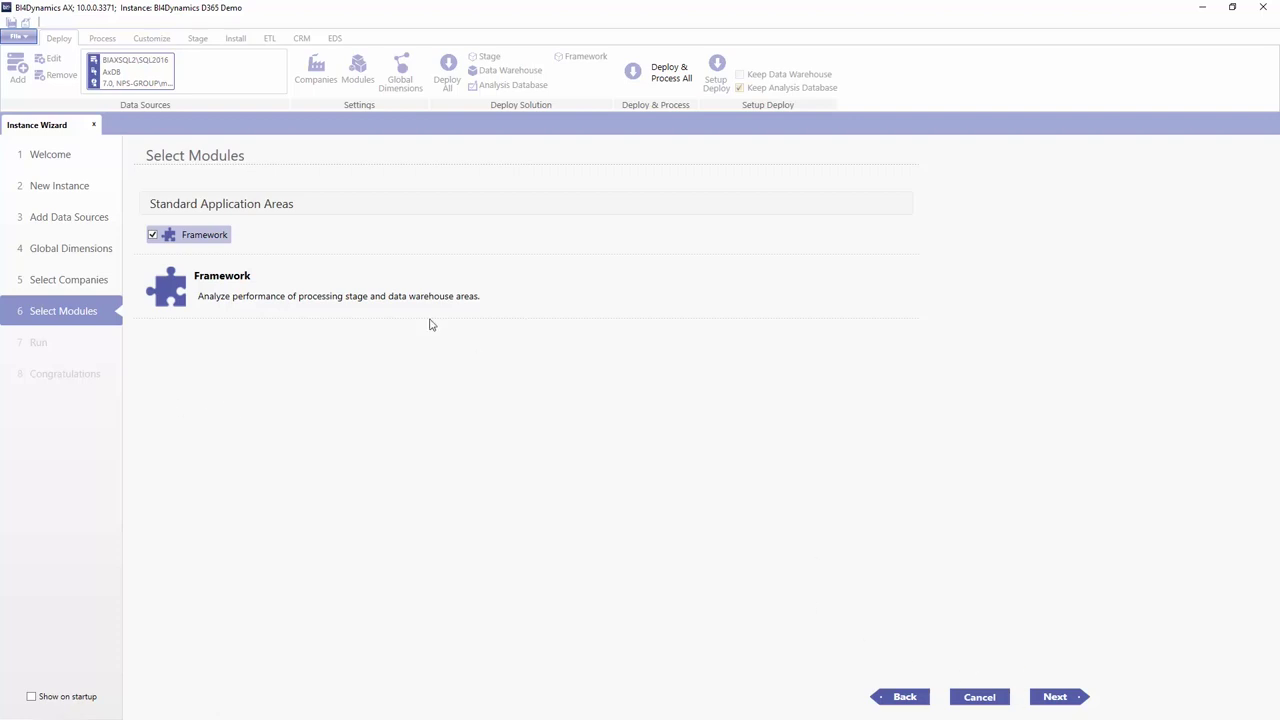
{"action": "left_click", "coordinate": [1066, 702]}
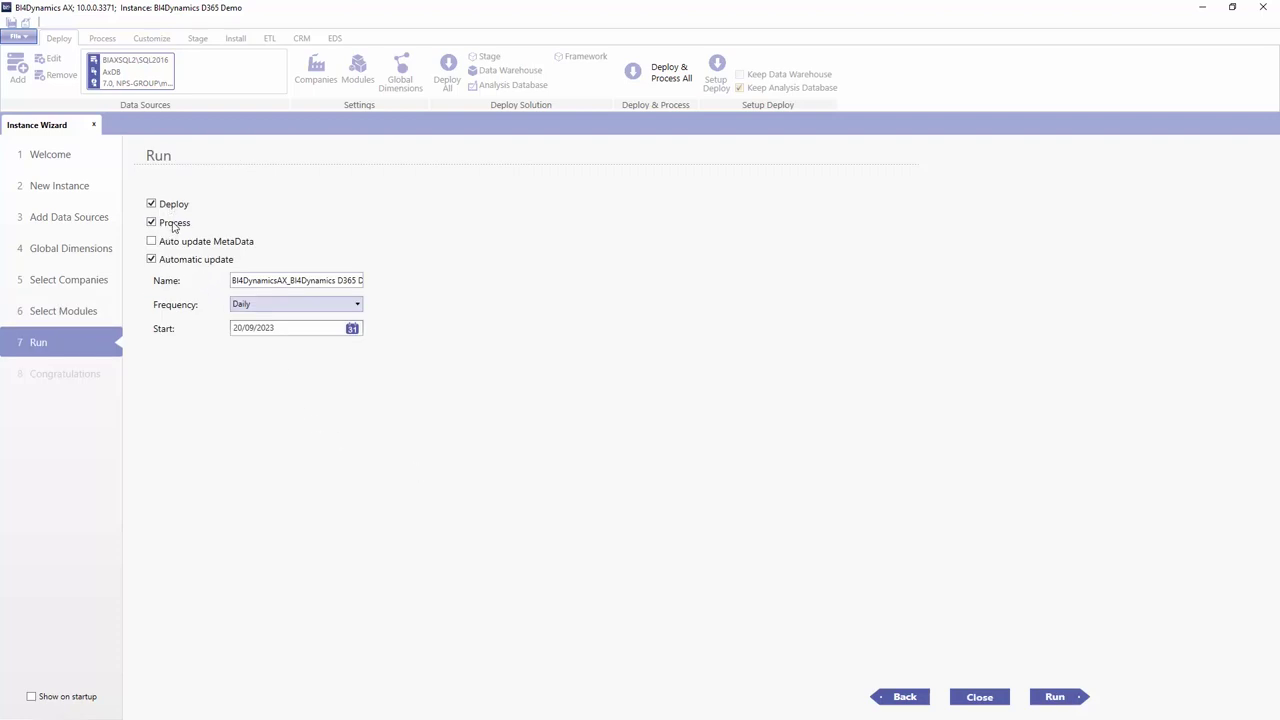
- Run the deployment with Process and Automatic update unchecked
{"action": "left_click", "coordinate": [172, 228]}
{"action": "left_click", "coordinate": [175, 262]}
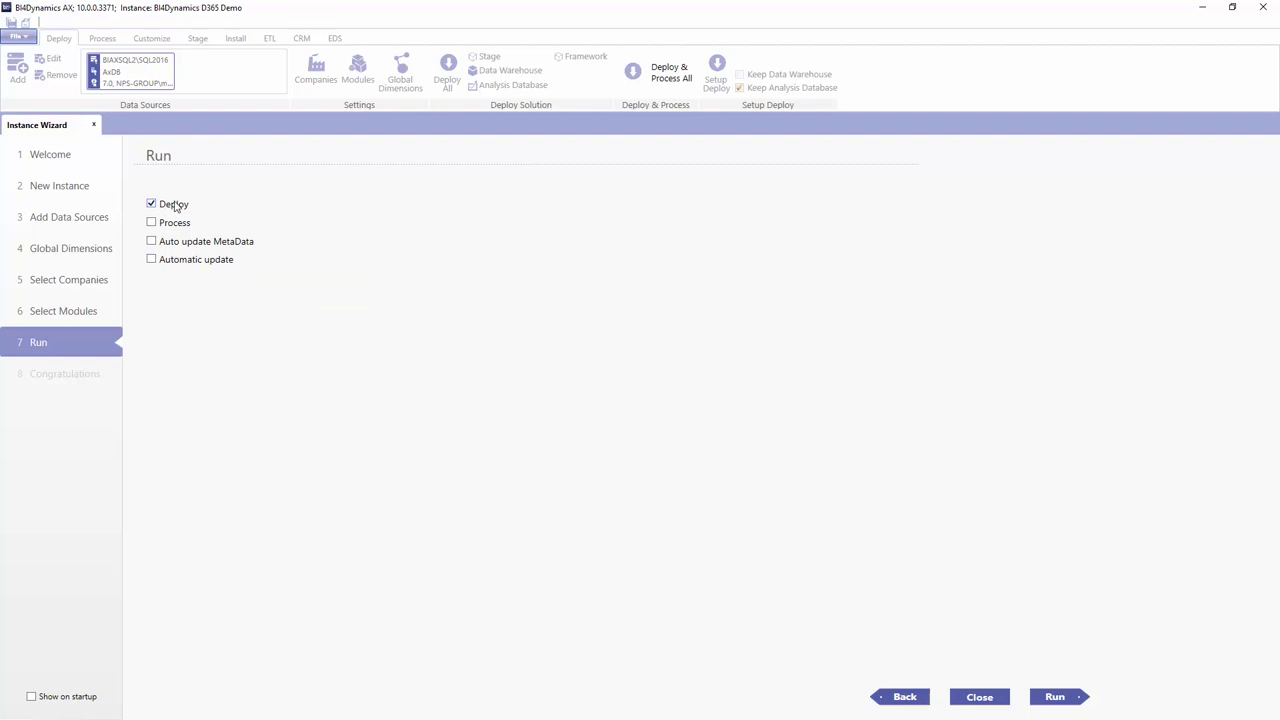
{"action": "left_click", "coordinate": [1065, 697]}
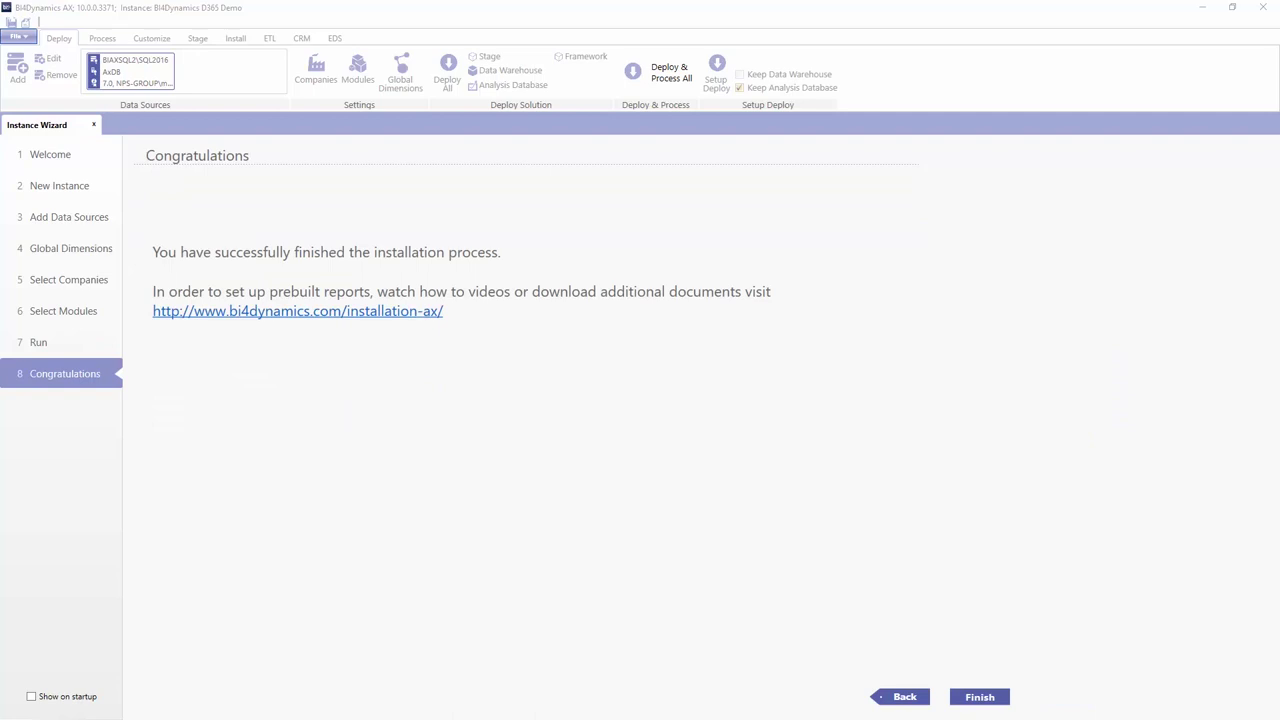
- Browse the BI4Dynamics D365 Demo warehouse tables, then expand Tables under the Demo analysis database
{"action": "key", "text": "alt+Tab"}
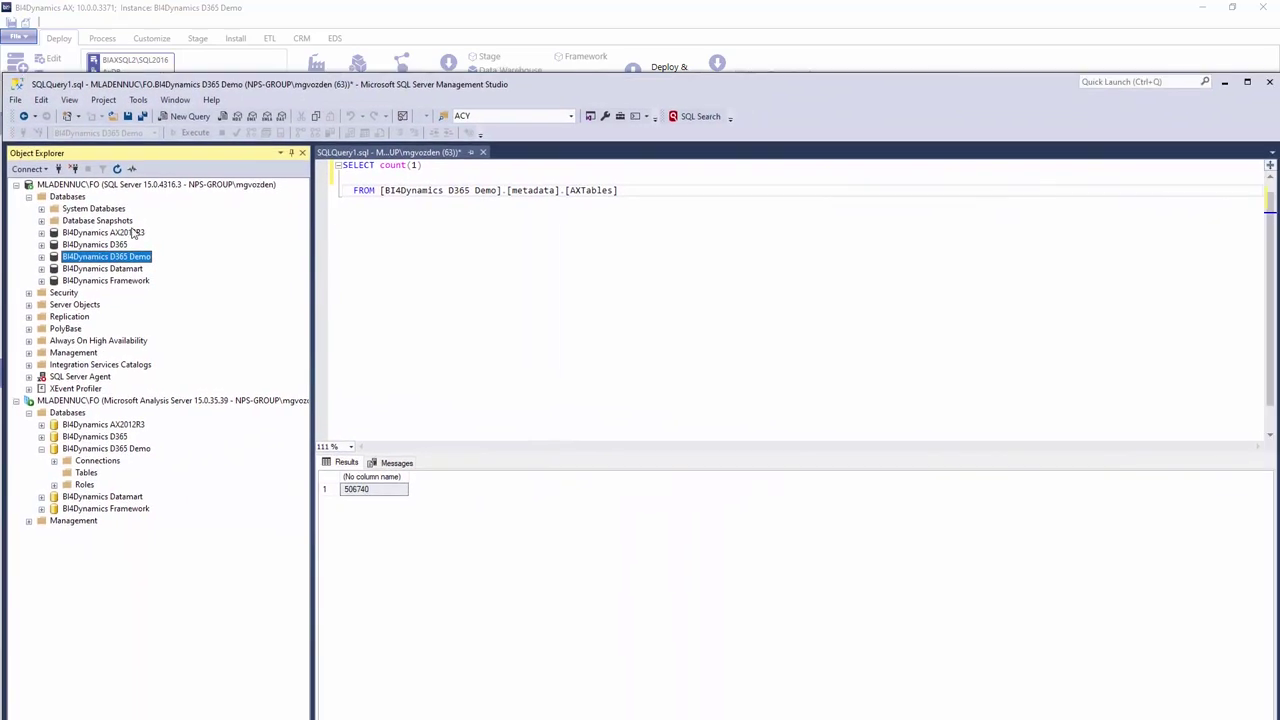
{"action": "left_click", "coordinate": [41, 257]}
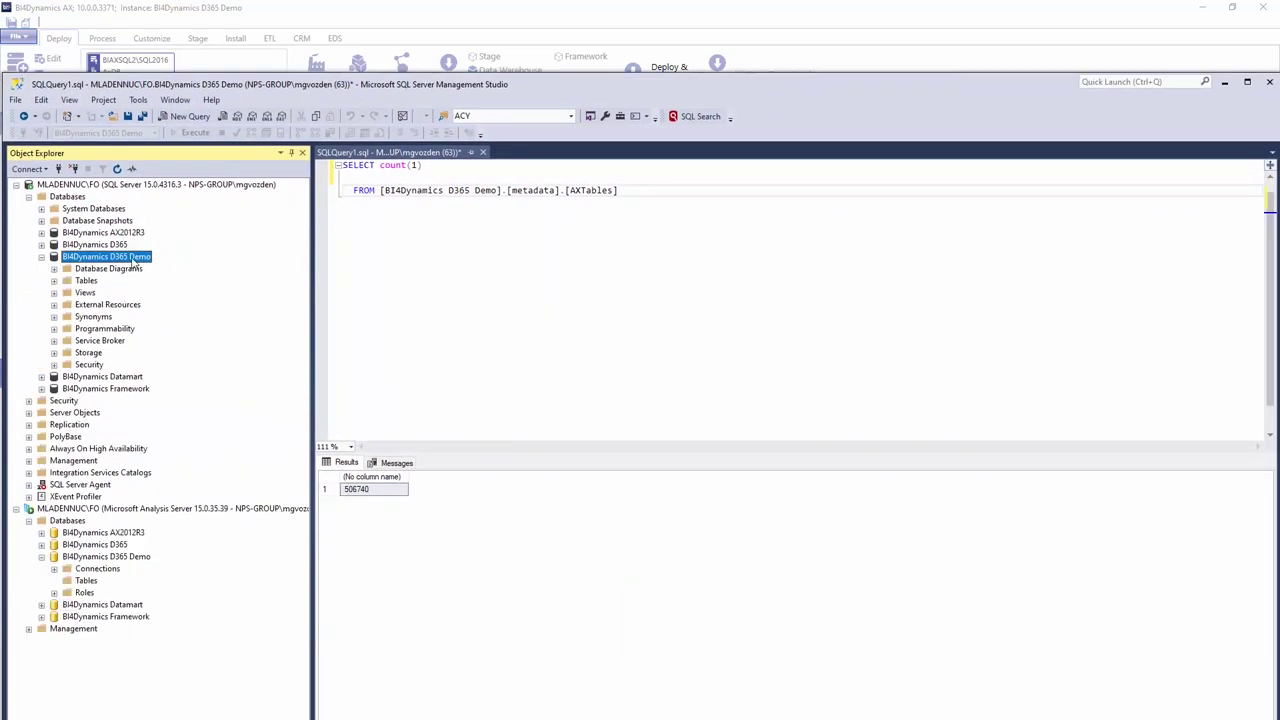
{"action": "left_click", "coordinate": [54, 281]}
{"action": "scroll", "coordinate": [304, 300], "scroll_direction": "down", "scroll_amount": 6}
{"action": "scroll", "coordinate": [312, 300], "scroll_direction": "up", "scroll_amount": 15}
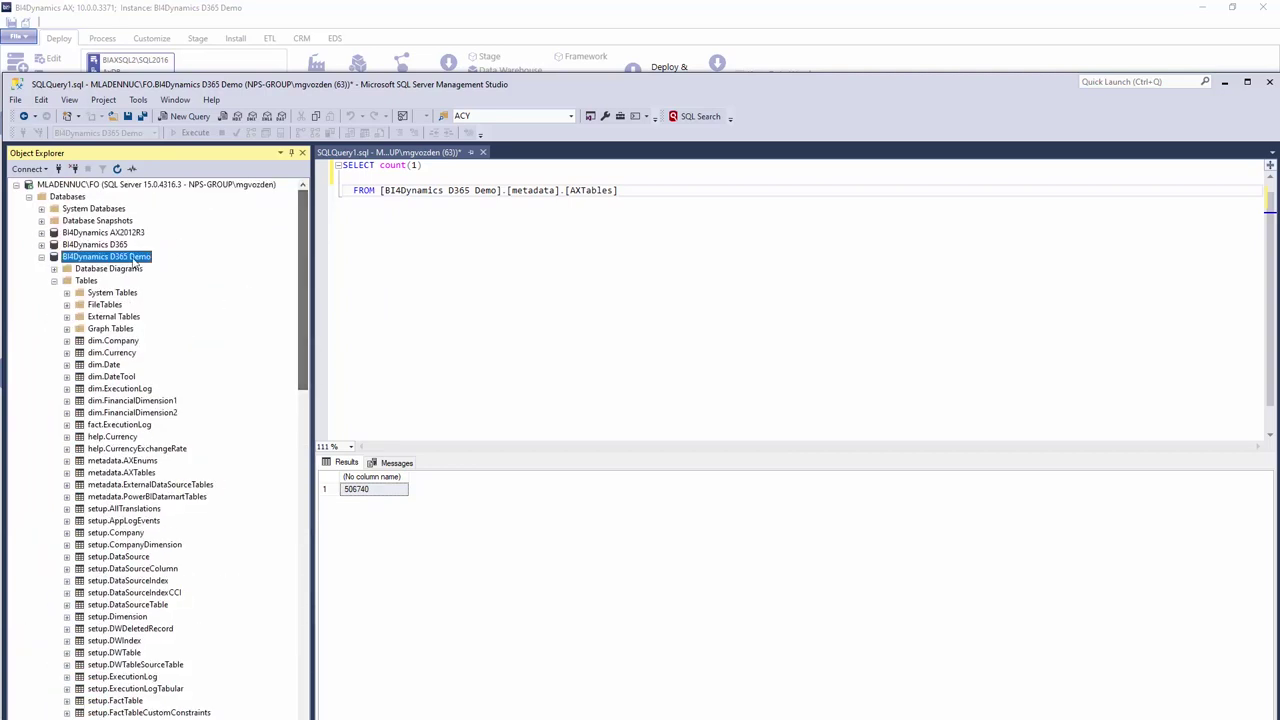
{"action": "left_click", "coordinate": [41, 257]}
{"action": "left_click", "coordinate": [92, 449]}
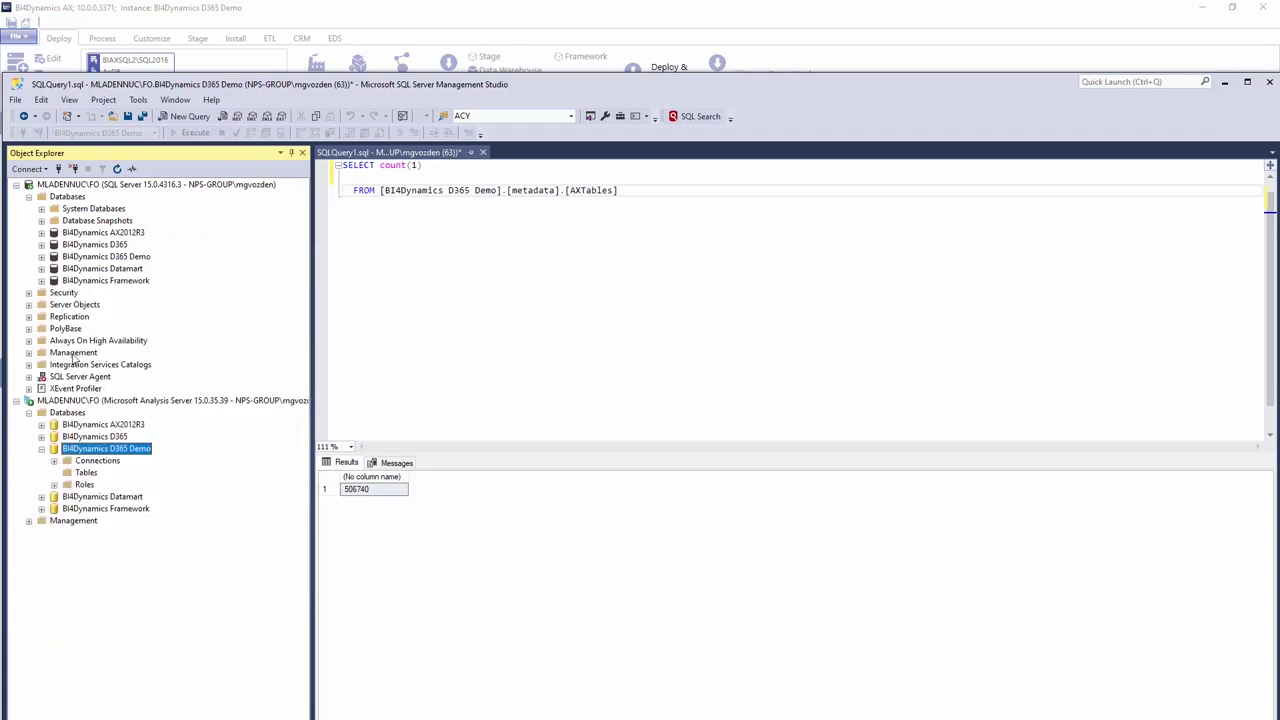
{"action": "left_click", "coordinate": [54, 473]}
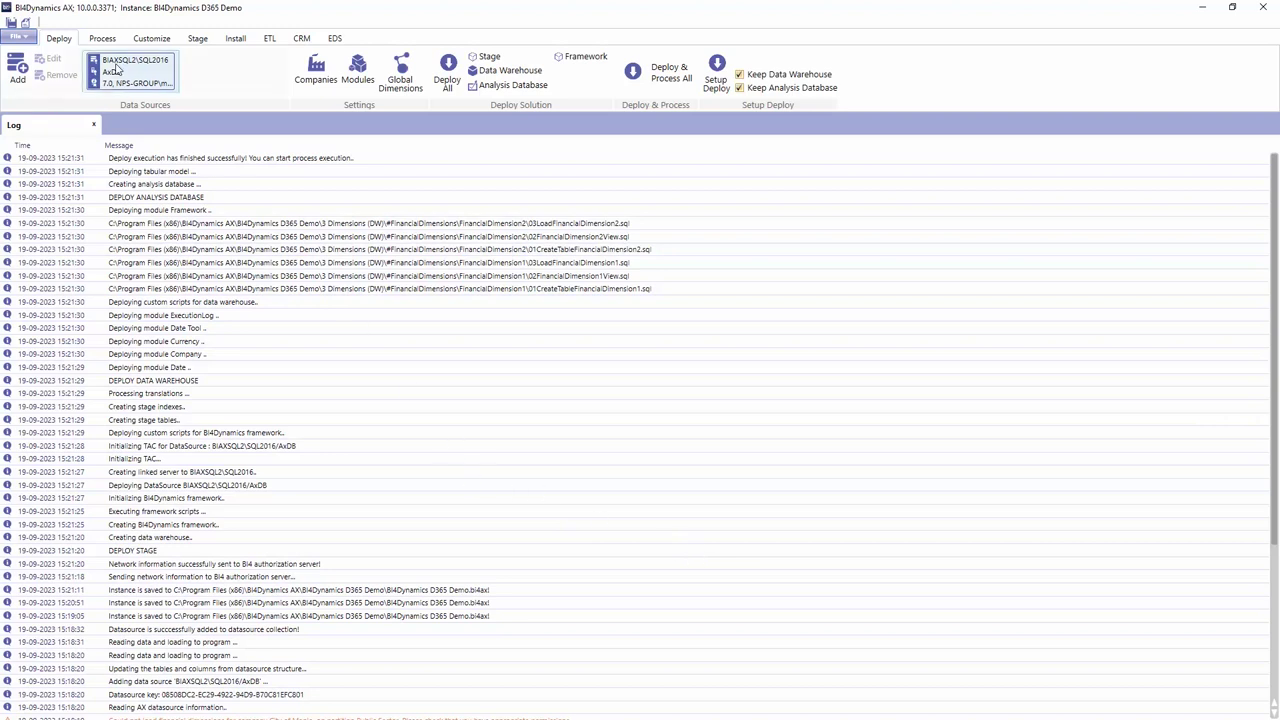
- Show the Customize ribbon's tools in BI4Dynamics AX
{"action": "left_click", "coordinate": [152, 40]}
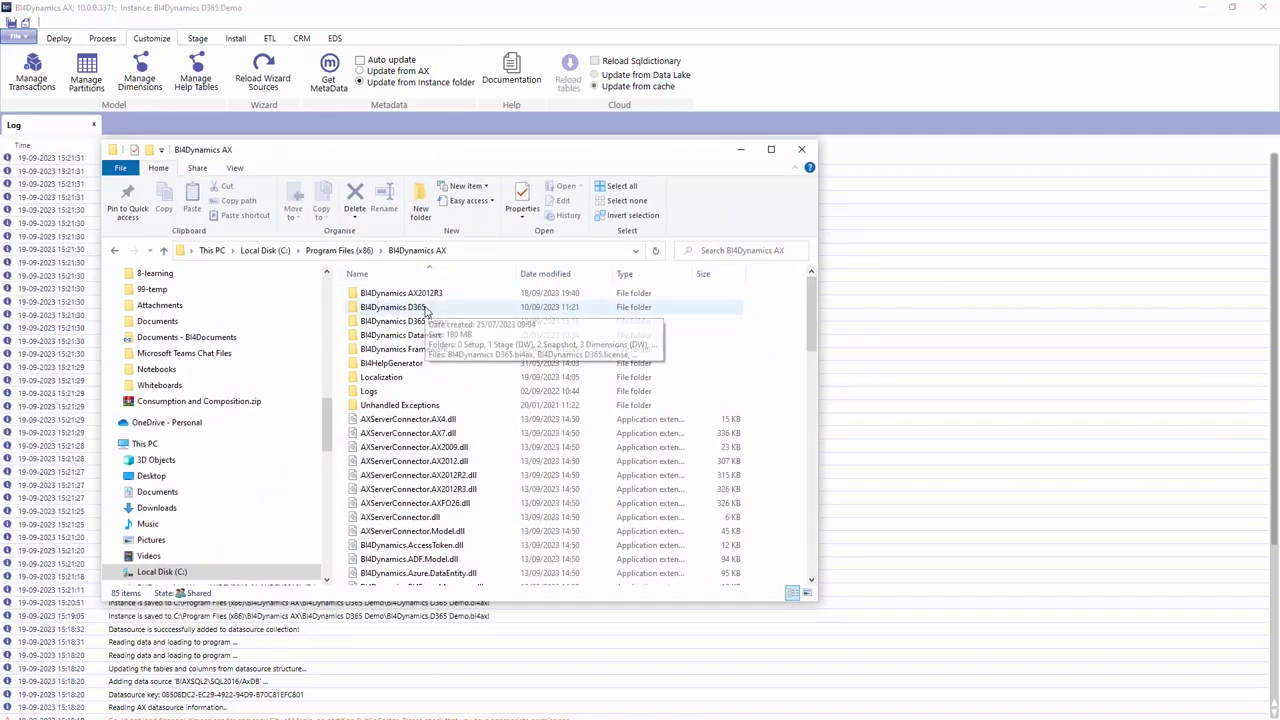
- Select DataSourceMetaDataEnums and DataSourceMetaDataTables .bi4meta in BI4Dynamics D365\0 Setup\MetaData
{"action": "double_click", "coordinate": [425, 309]}
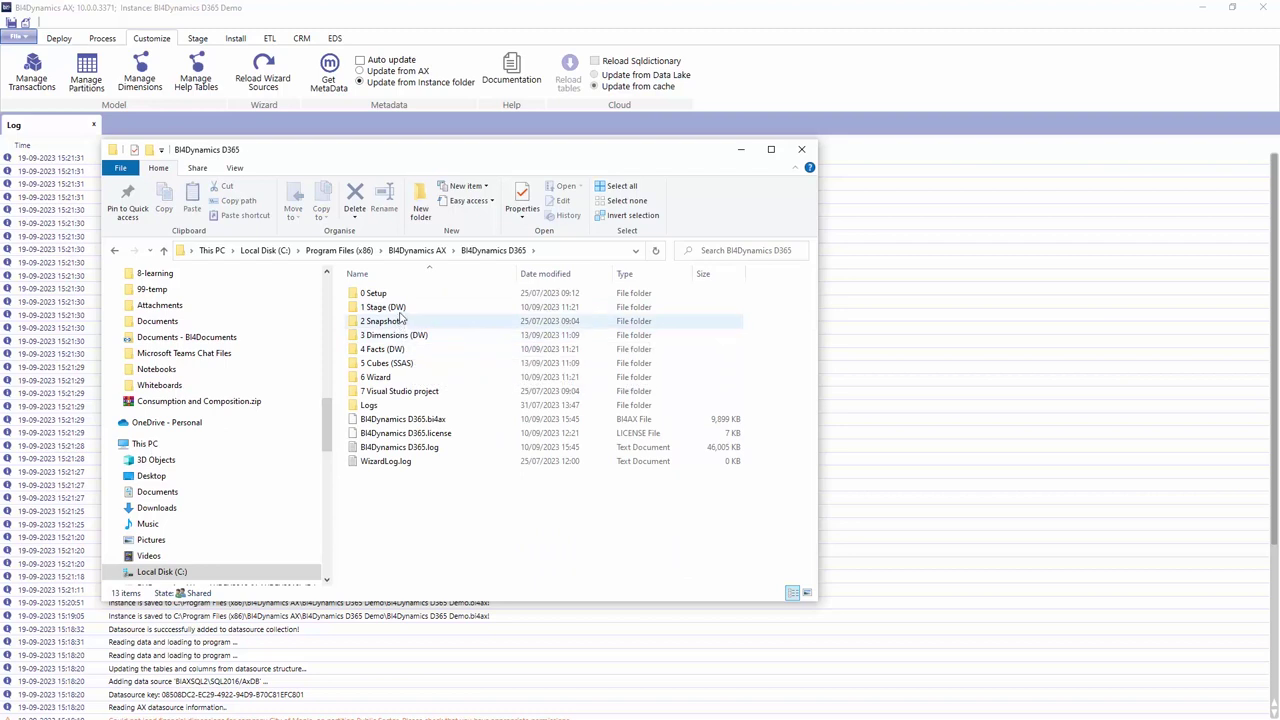
{"action": "double_click", "coordinate": [393, 294]}
{"action": "double_click", "coordinate": [393, 295]}
{"action": "left_click", "coordinate": [420, 322]}
{"action": "left_click", "coordinate": [406, 337], "text": "shift"}
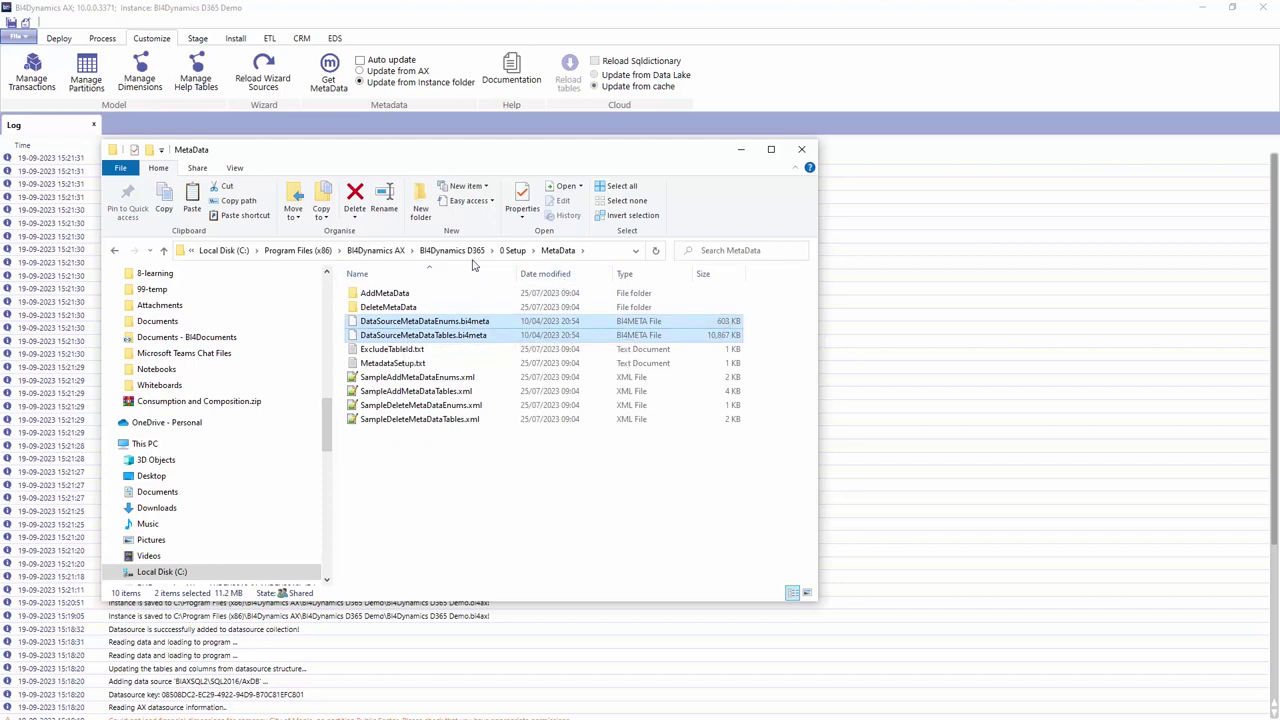
- Paste both files into BI4Dynamics D365 Demo\0 Setup\MetaData and close File Explorer
{"action": "left_click", "coordinate": [400, 256]}
{"action": "double_click", "coordinate": [391, 321]}
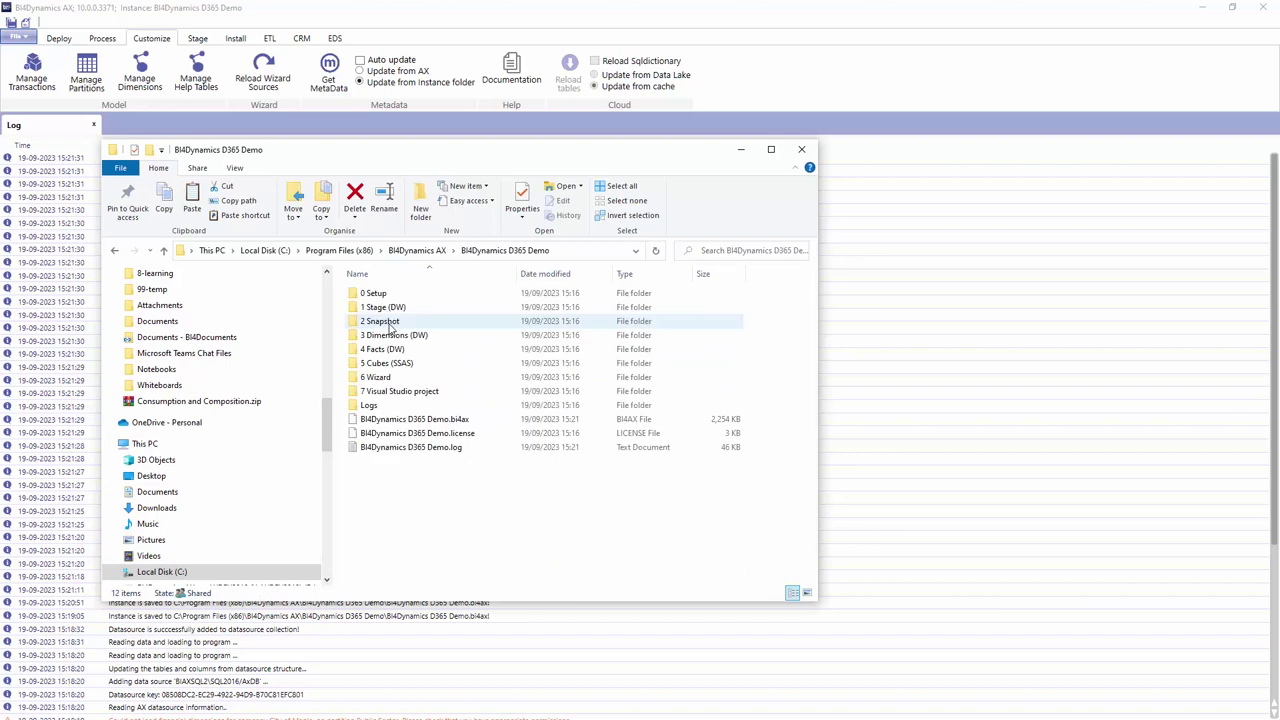
{"action": "double_click", "coordinate": [385, 293]}
{"action": "double_click", "coordinate": [380, 293]}
{"action": "right_click", "coordinate": [461, 453]}
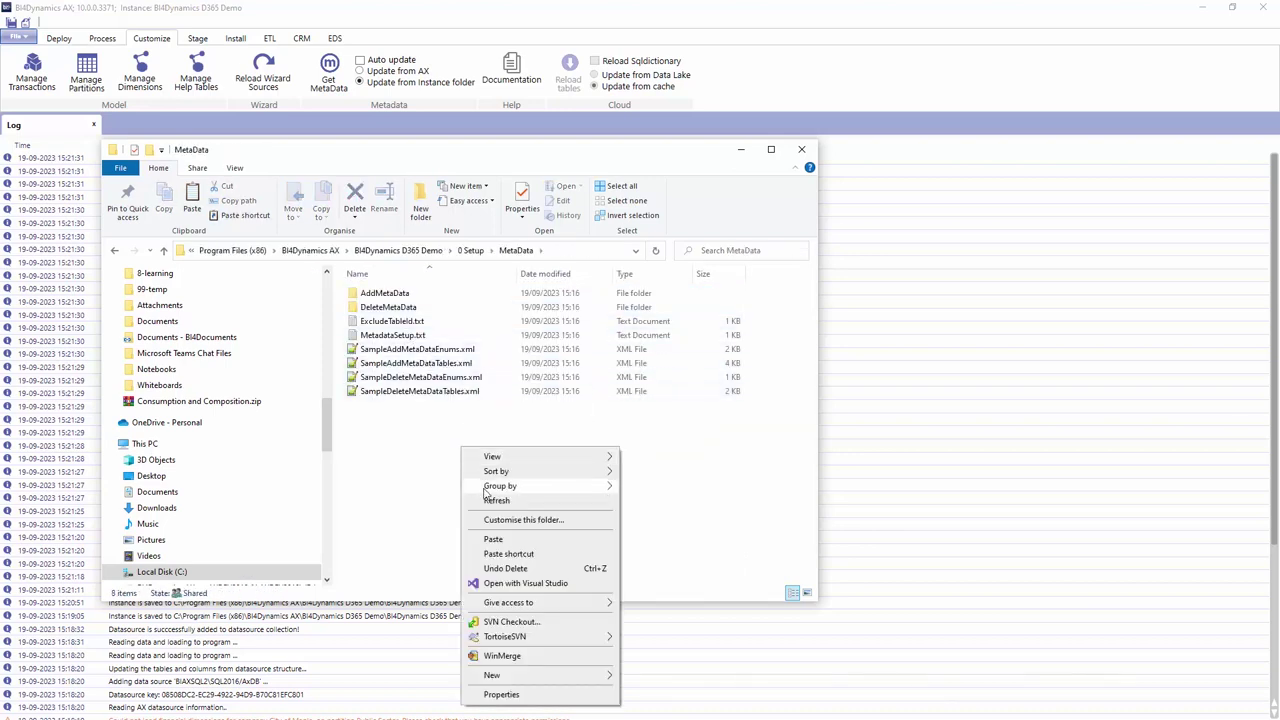
{"action": "left_click", "coordinate": [505, 540]}
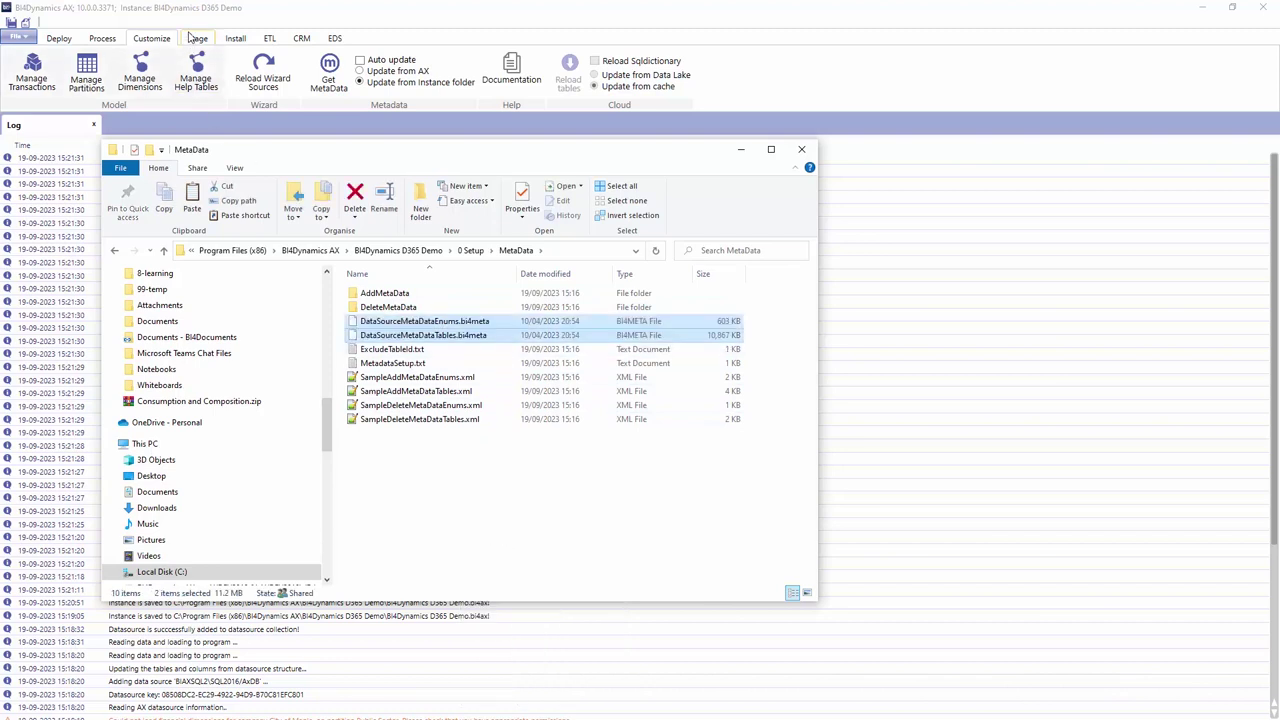
{"action": "left_click", "coordinate": [405, 252]}
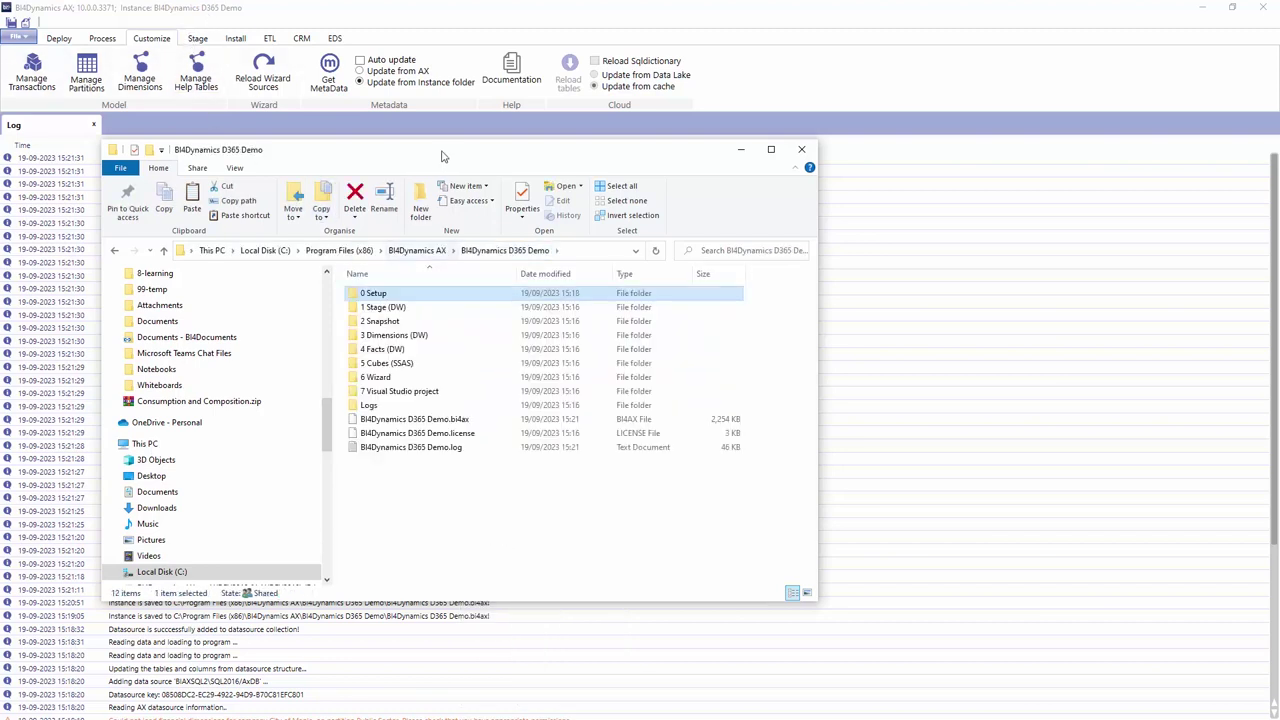
{"action": "left_click_drag", "start_coordinate": [445, 155], "coordinate": [125, 175]}
{"action": "left_click", "coordinate": [62, 92]}
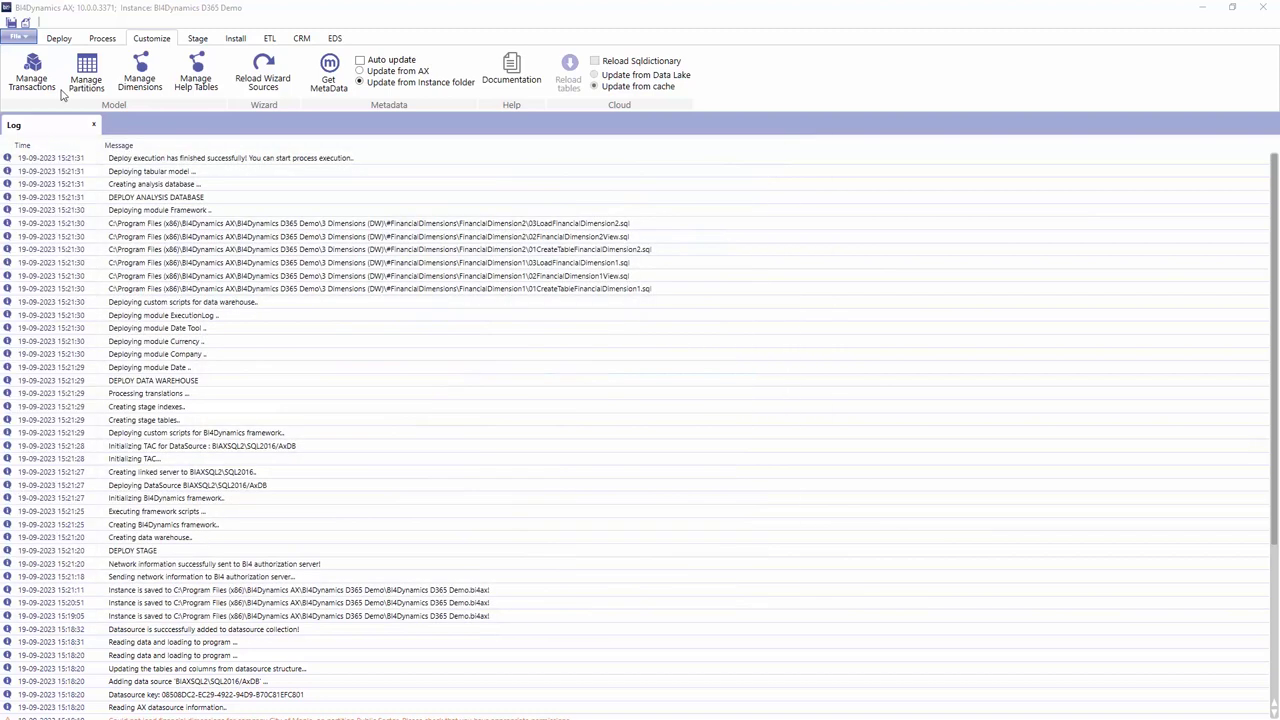
- Run Get MetaData to load the copied metadata into the Demo instance
{"action": "left_click", "coordinate": [329, 80]}
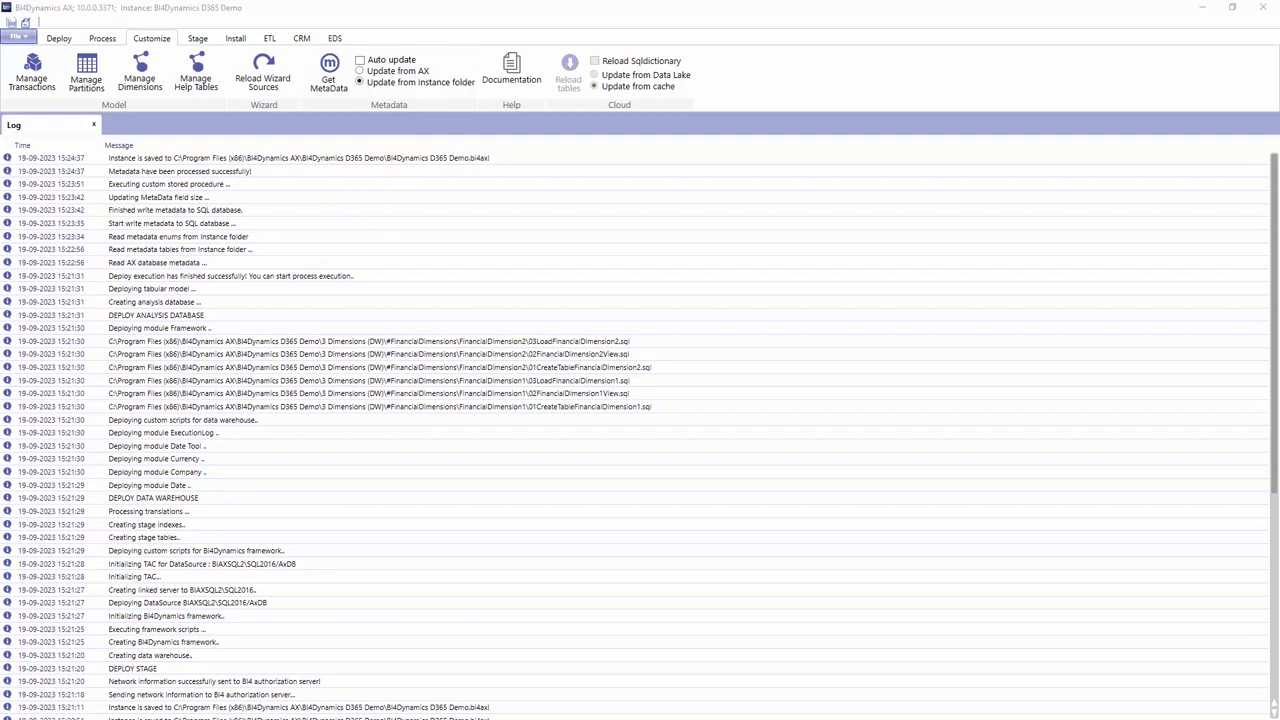
{"action": "key", "text": "alt+Tab"}
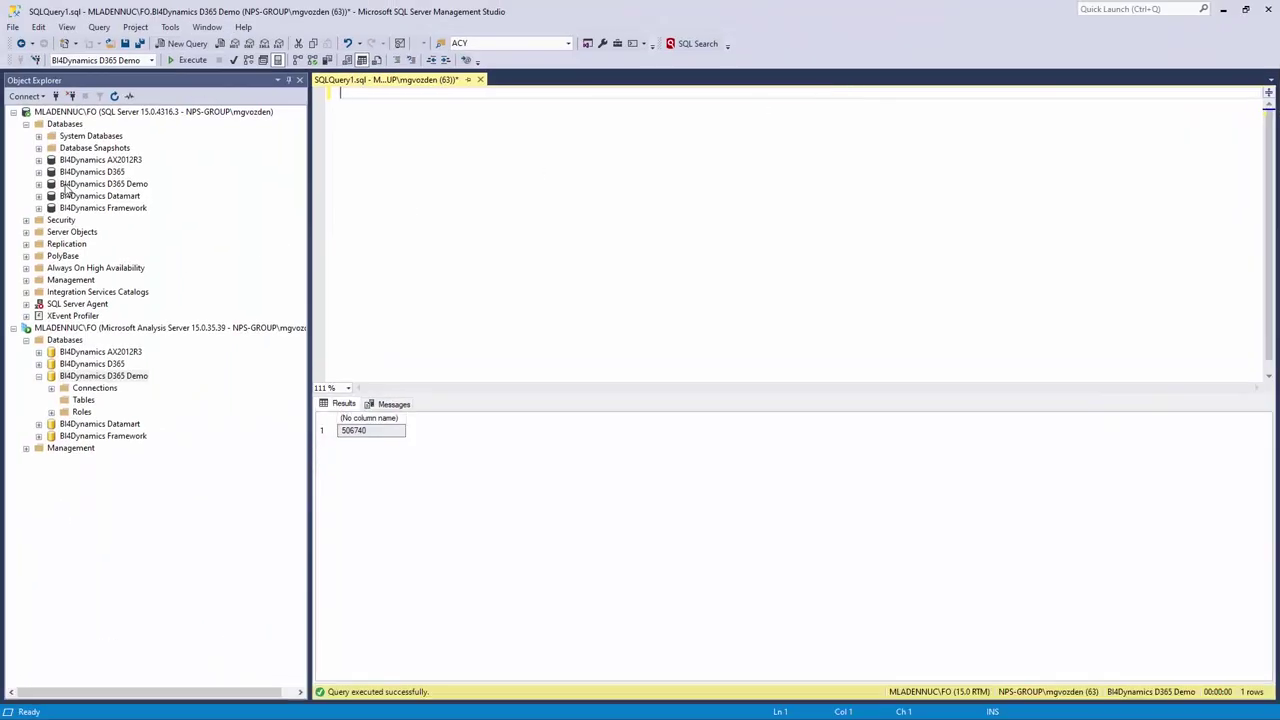
- Refresh the Demo warehouse database and expand its Tables folder
{"action": "double_click", "coordinate": [52, 185]}
{"action": "left_click_drag", "start_coordinate": [299, 241], "coordinate": [296, 205]}
{"action": "left_click", "coordinate": [90, 184]}
{"action": "left_click", "coordinate": [114, 96]}
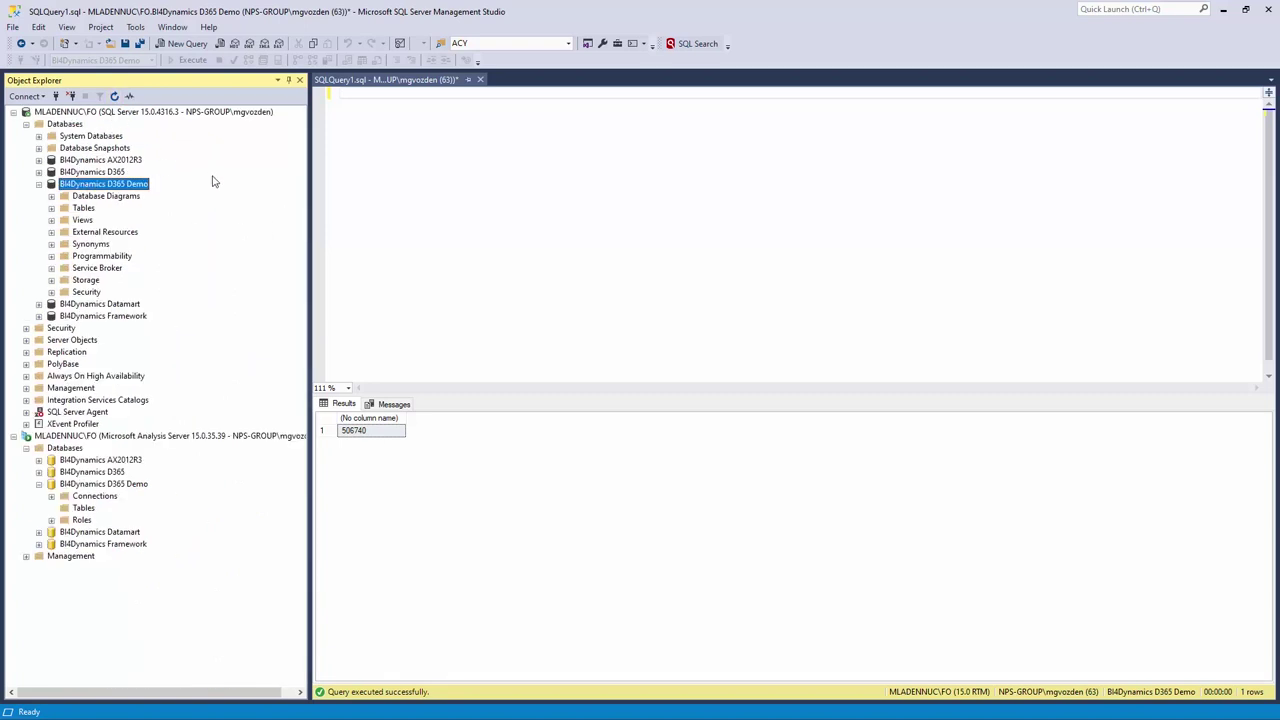
{"action": "left_click", "coordinate": [51, 208]}
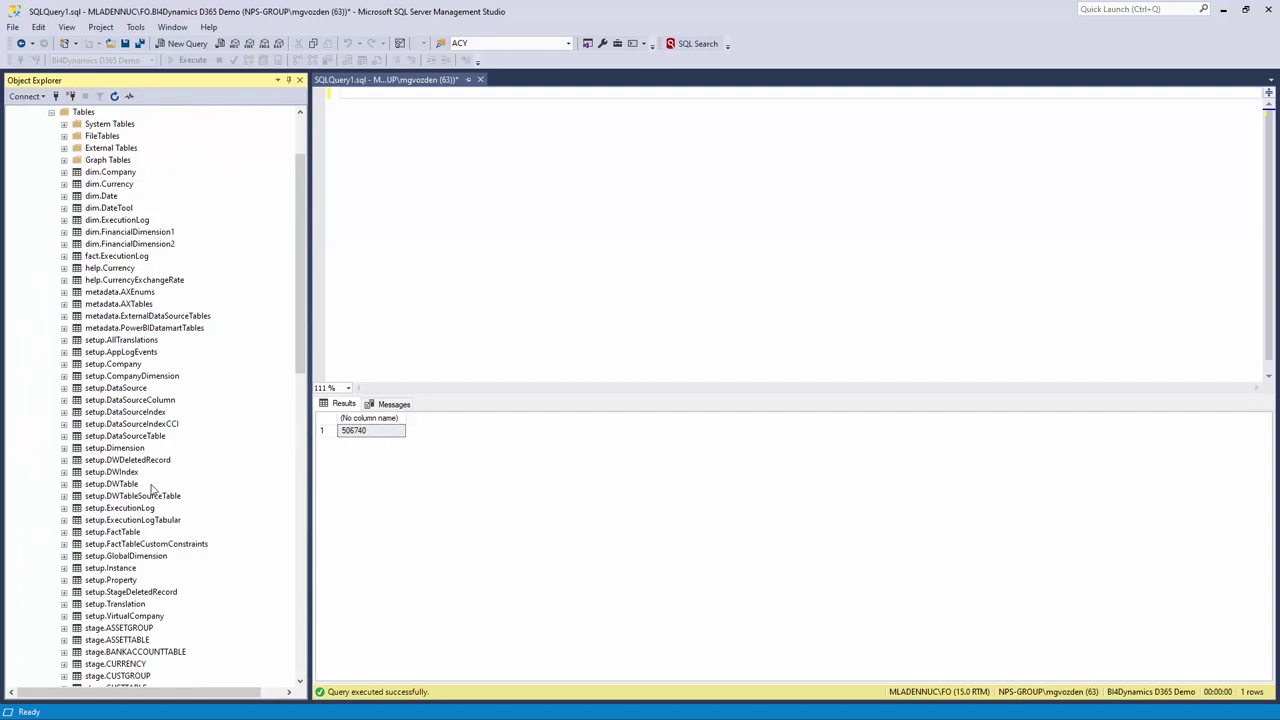
- Query metadata.AXTables with count(1), returning 506740 rows
{"action": "left_click", "coordinate": [124, 305]}
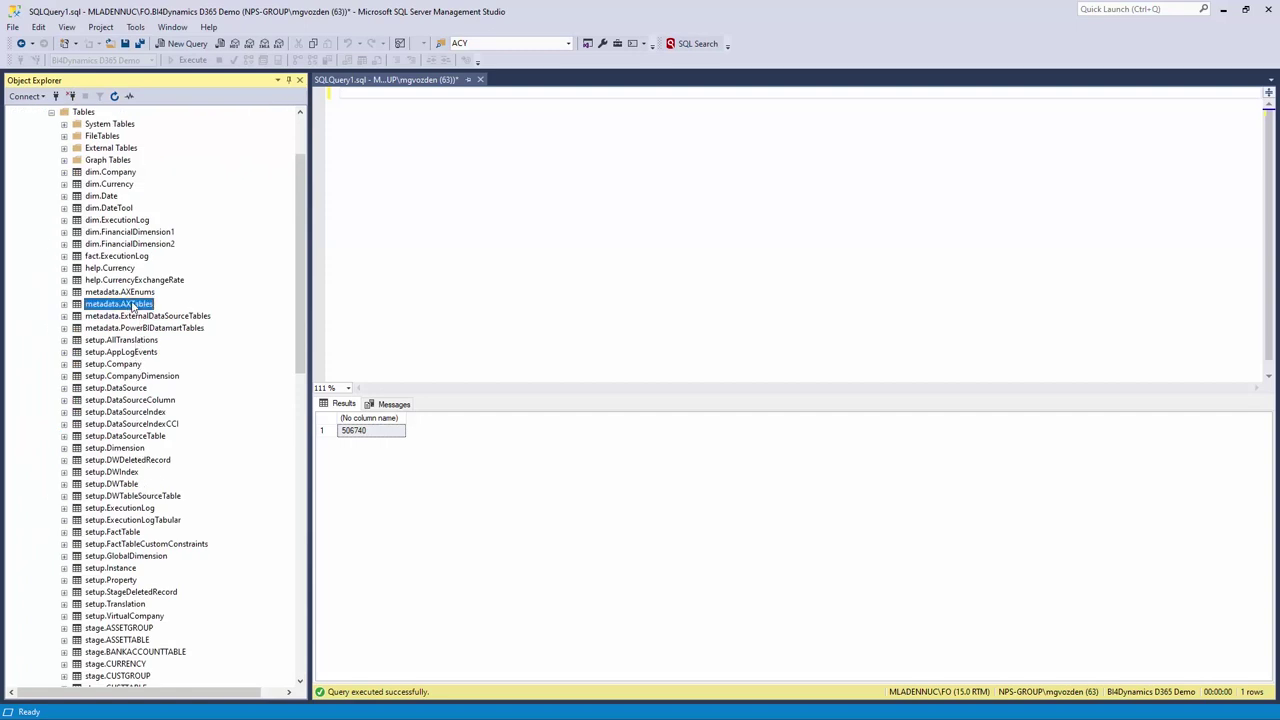
{"action": "right_click", "coordinate": [128, 305]}
{"action": "left_click", "coordinate": [186, 338]}
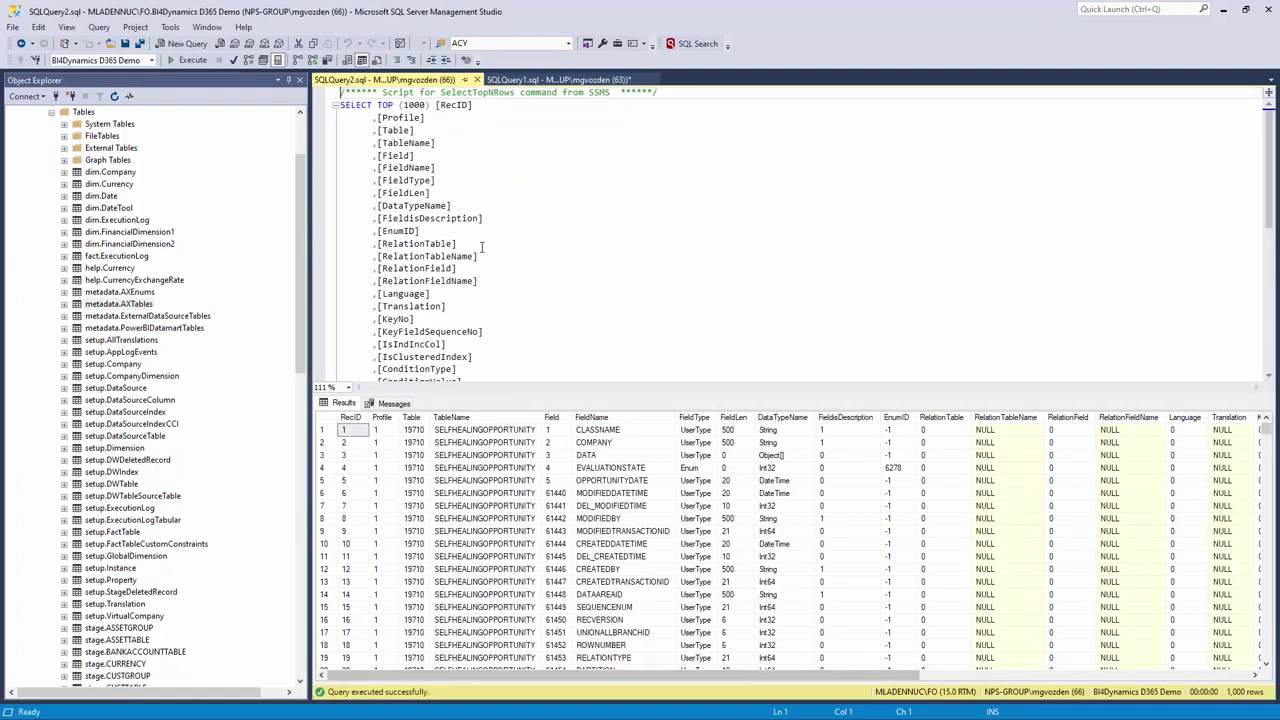
{"action": "left_click_drag", "start_coordinate": [341, 104], "coordinate": [532, 349]}
{"action": "type", "text": "cou"}
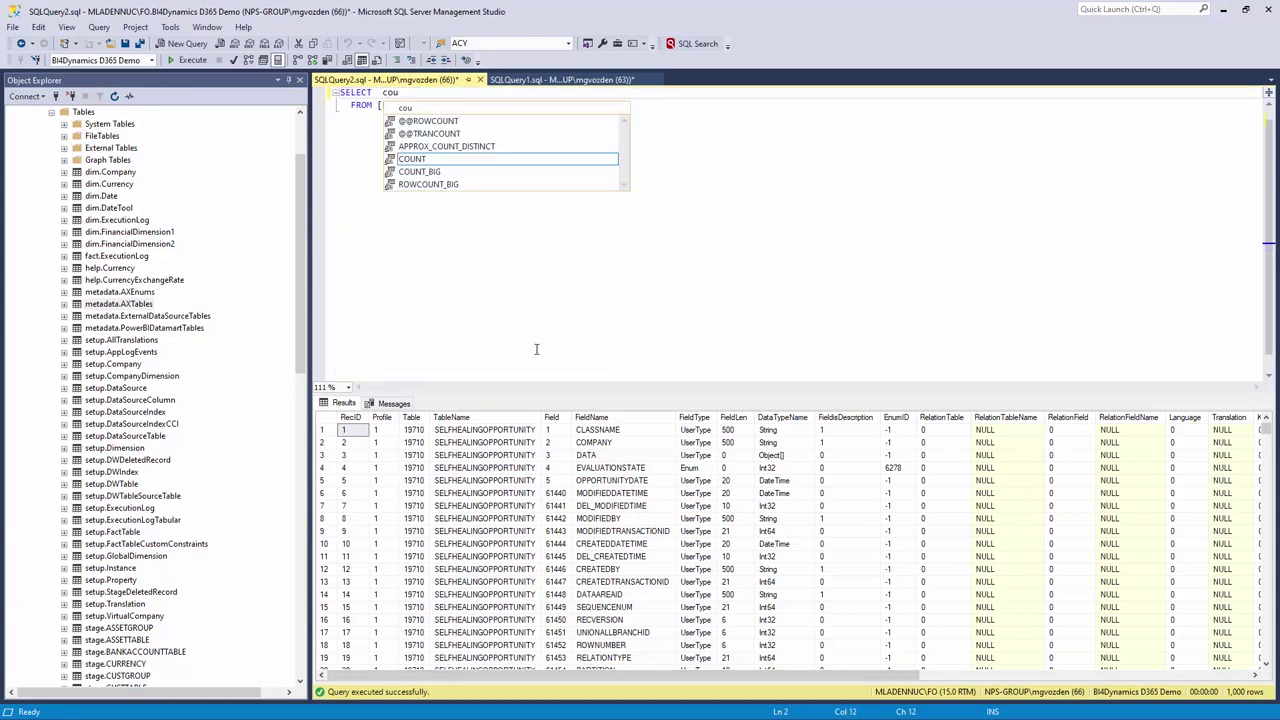
{"action": "type", "text": "nt(1"}
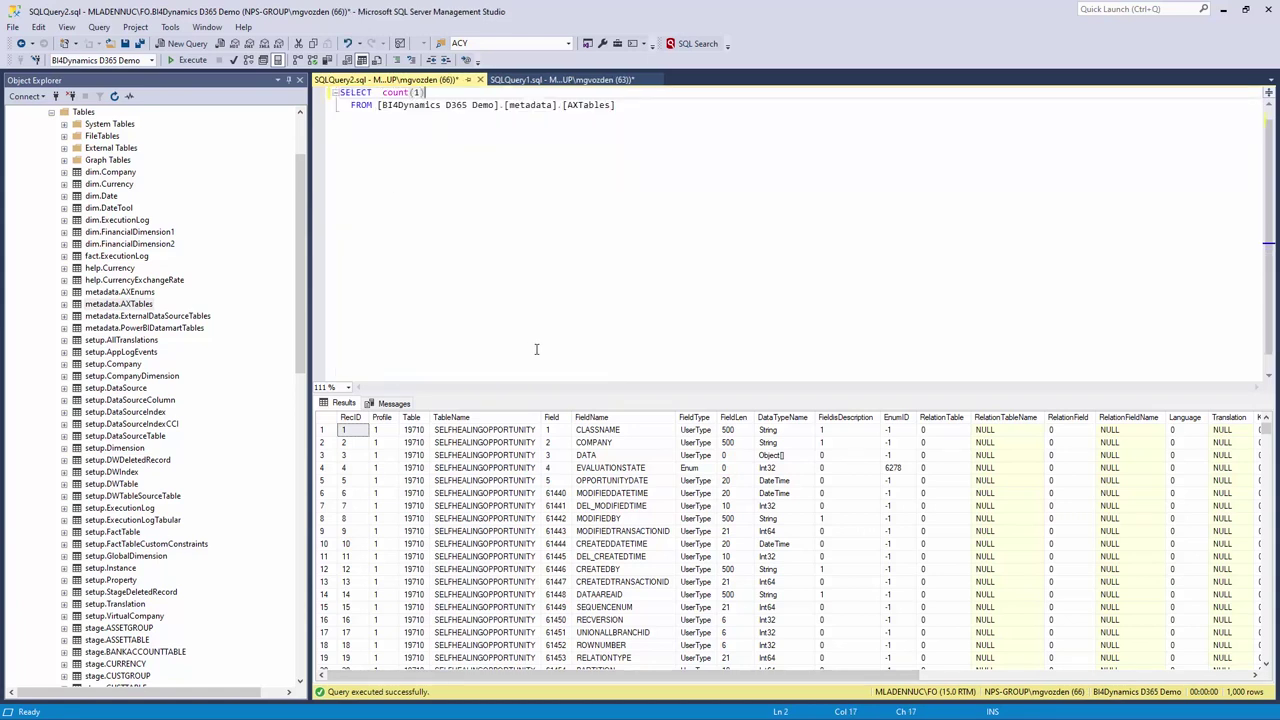
{"action": "key", "text": "F5"}
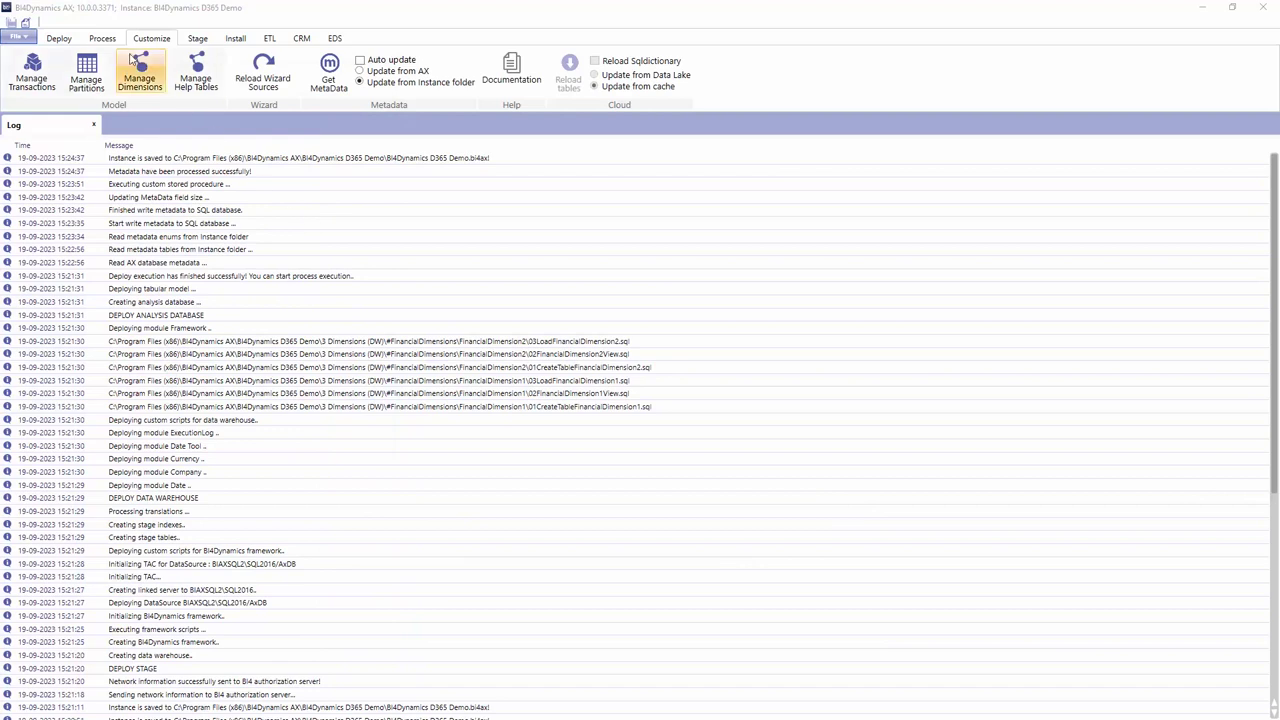
- Launch the Model Wizard from the Customize ribbon
{"action": "left_click", "coordinate": [32, 70]}
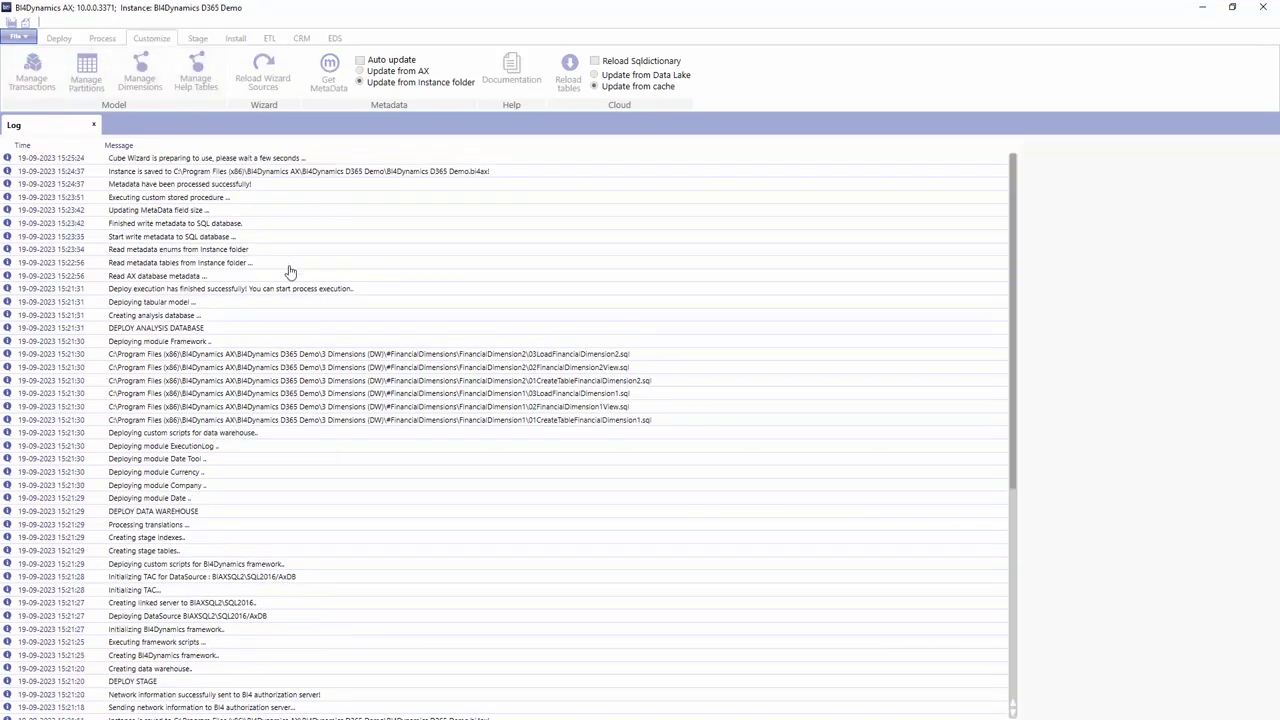